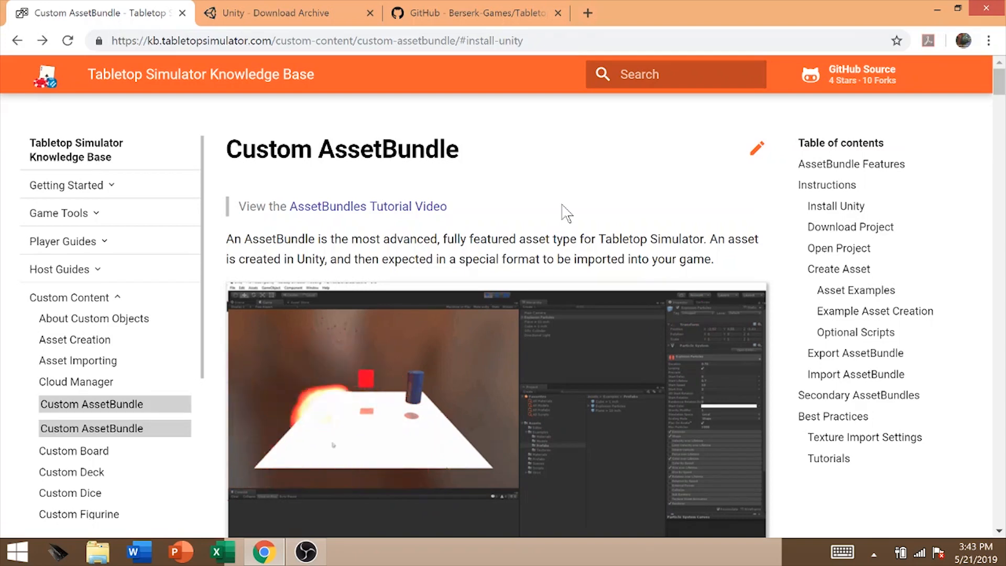
Read the Custom AssetBundle guide up to its Install Unity section and open the linked Unity 2019.1 download archive
scroll(566, 212, down, 1)
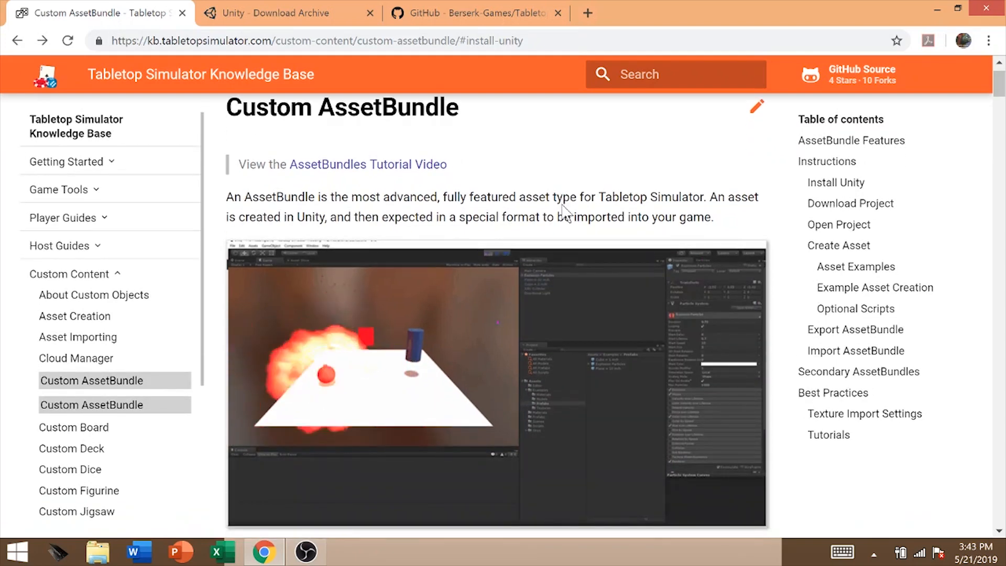
scroll(566, 212, down, 4)
scroll(565, 210, down, 3)
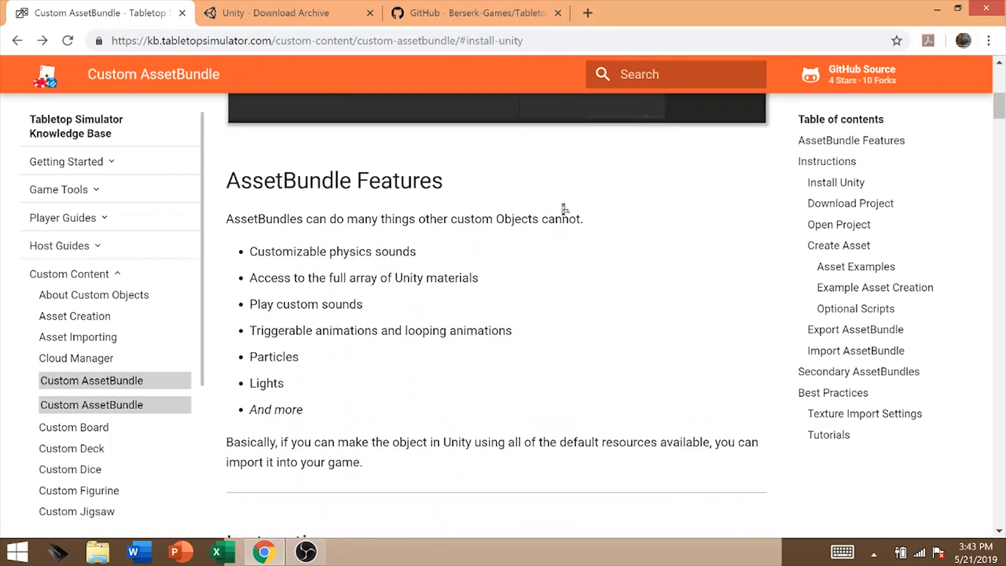
scroll(563, 207, down, 6)
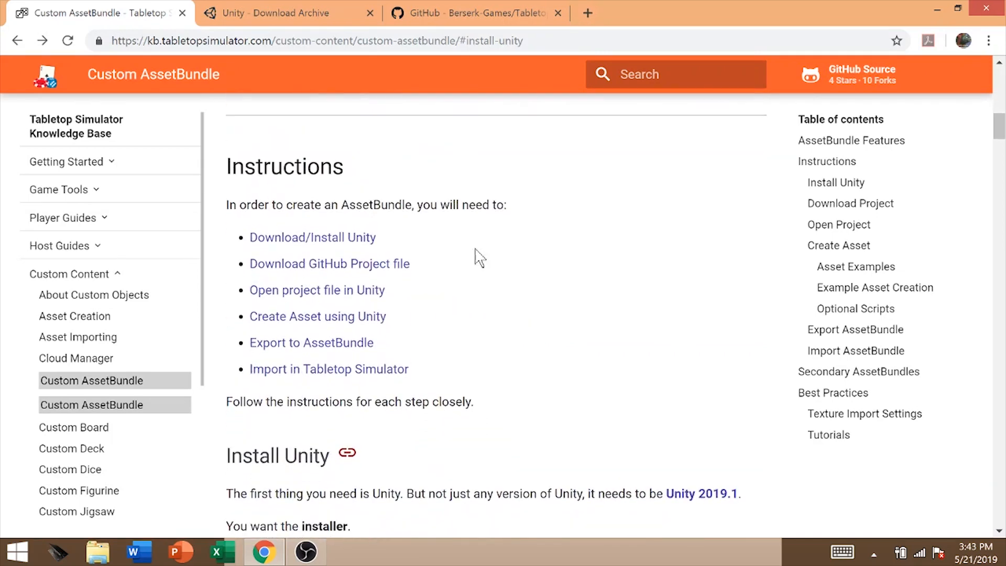
click(359, 238)
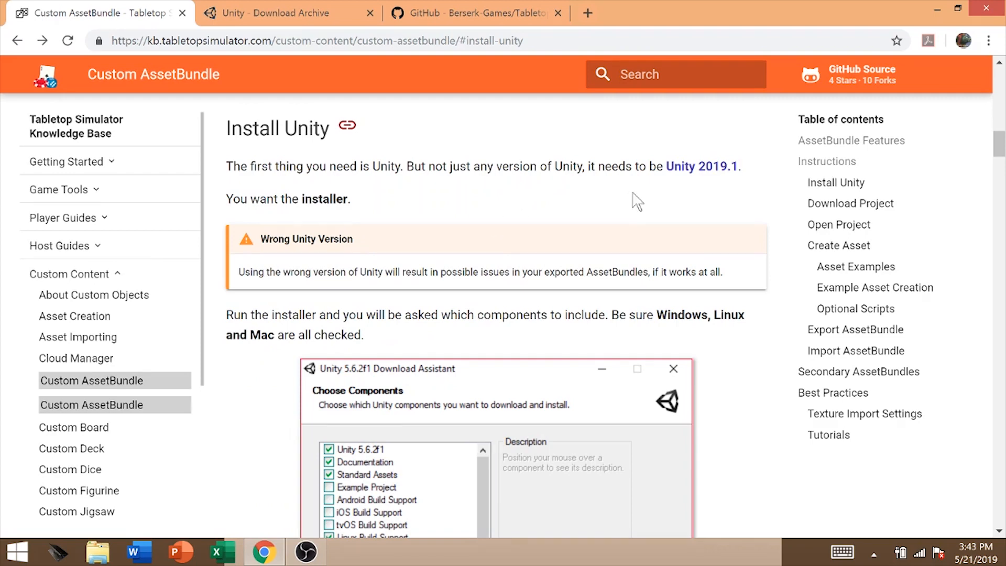
click(704, 179)
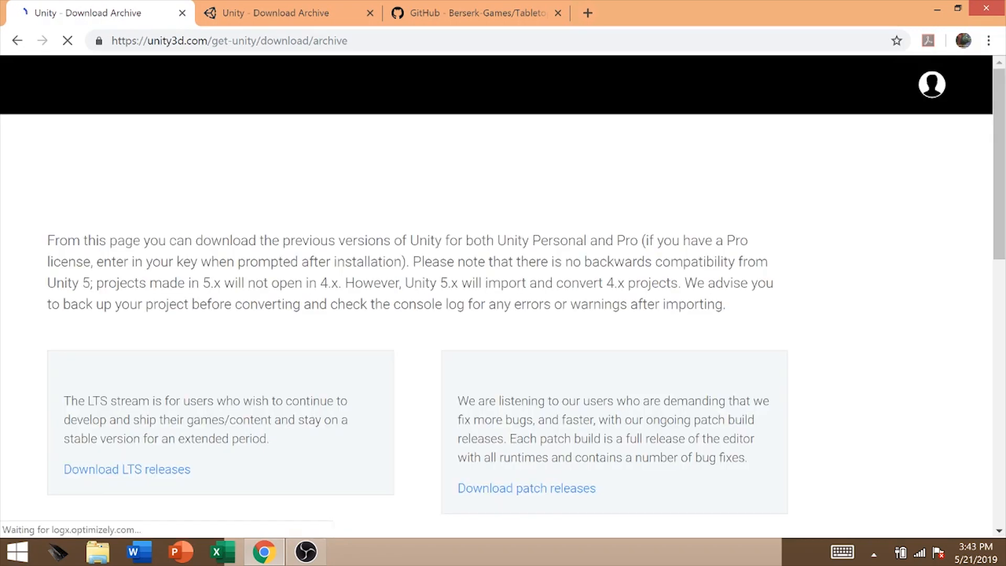
Examine the Unity 2019.x releases in the archive and the Windows download options for Unity 2019.1.0
scroll(327, 243, down, 10)
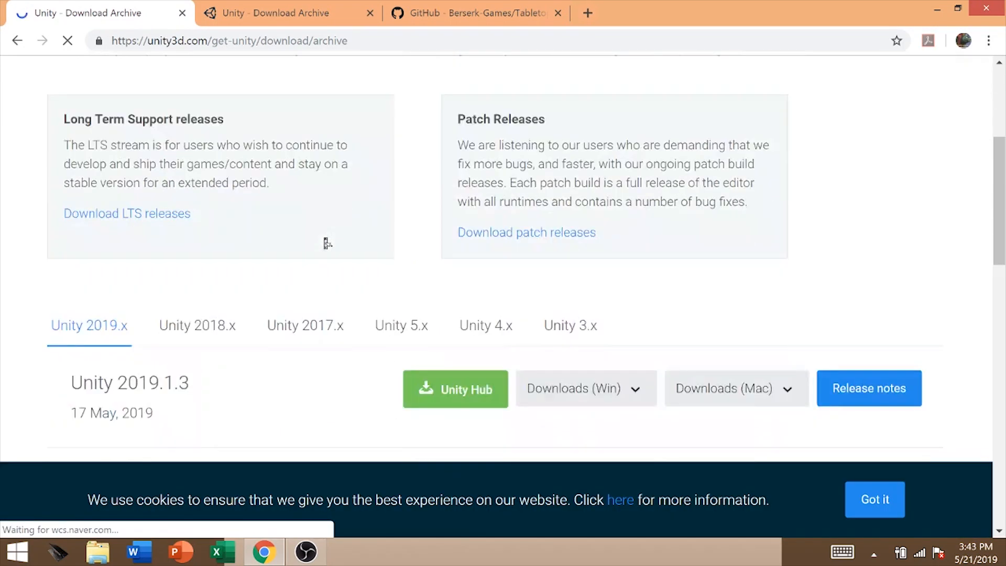
scroll(326, 242, down, 1)
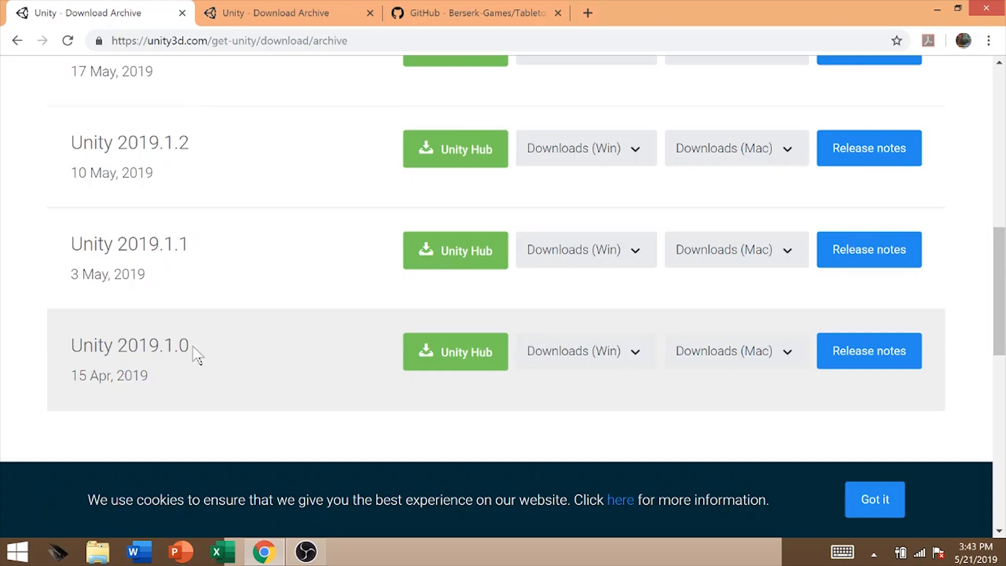
scroll(197, 356, up, 1)
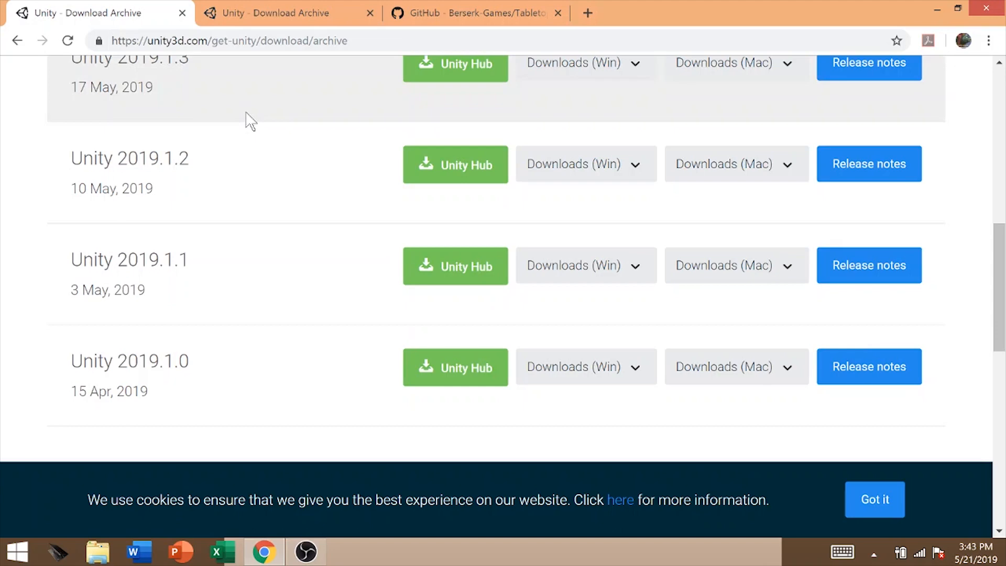
scroll(250, 120, up, 6)
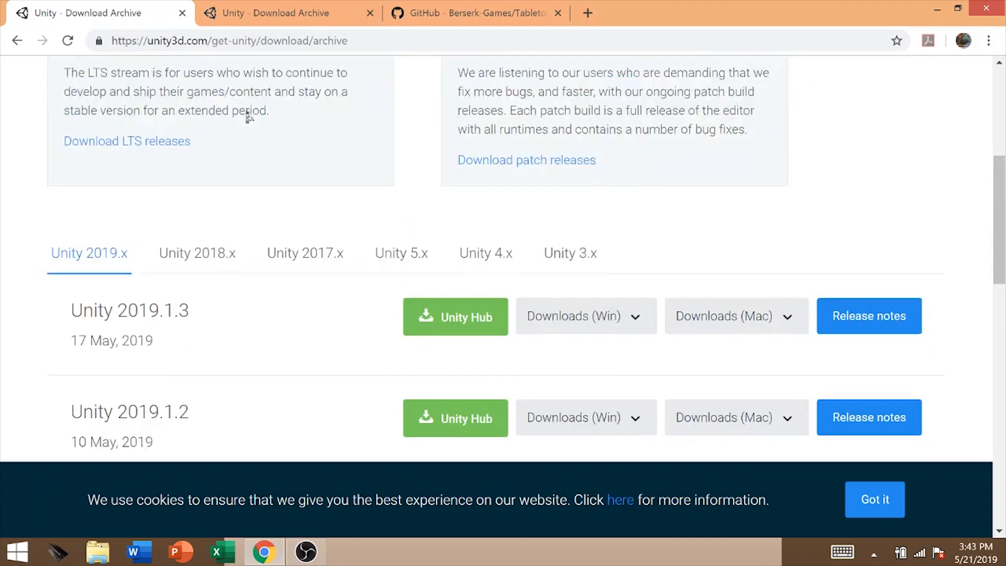
scroll(250, 128, down, 2)
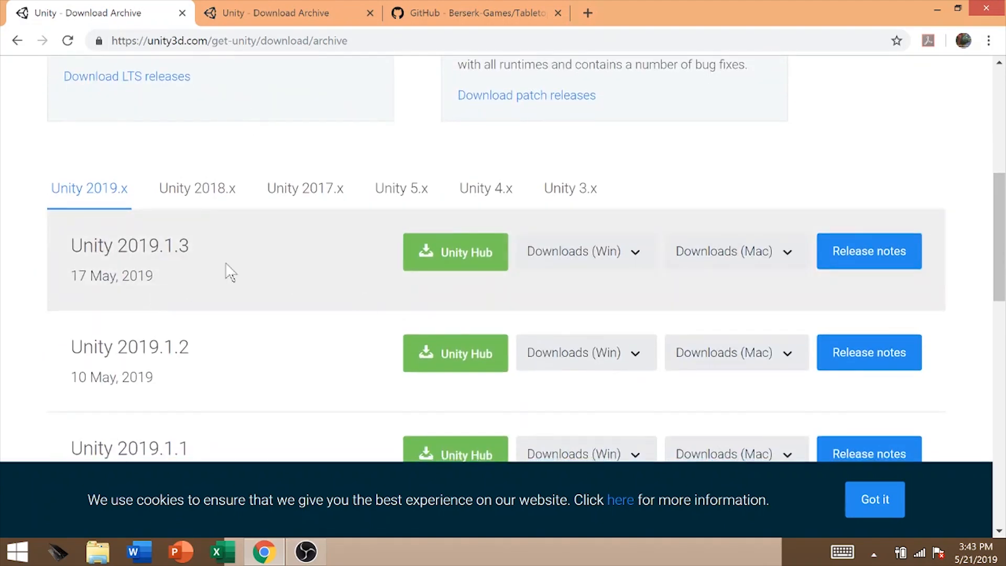
scroll(226, 272, down, 6)
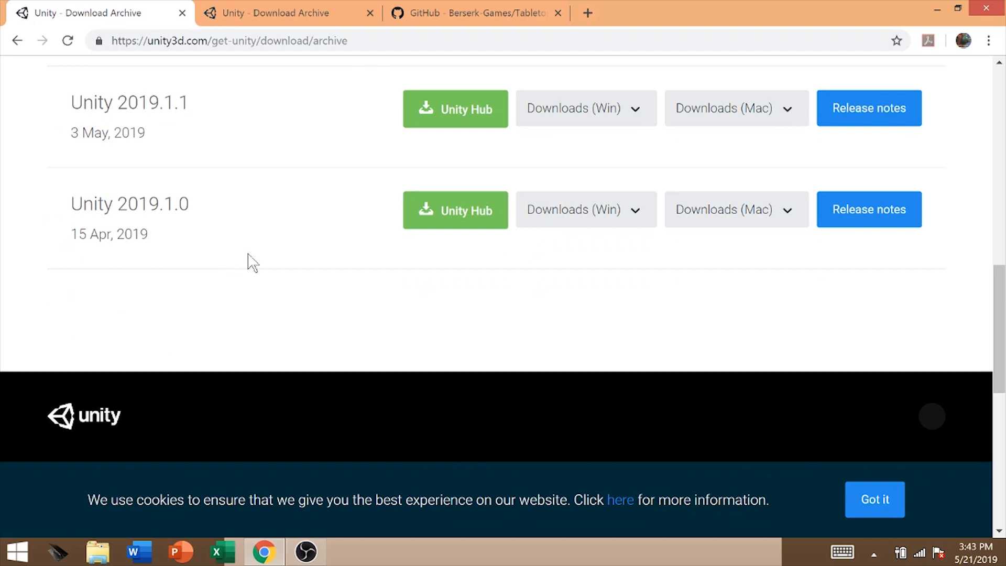
click(635, 213)
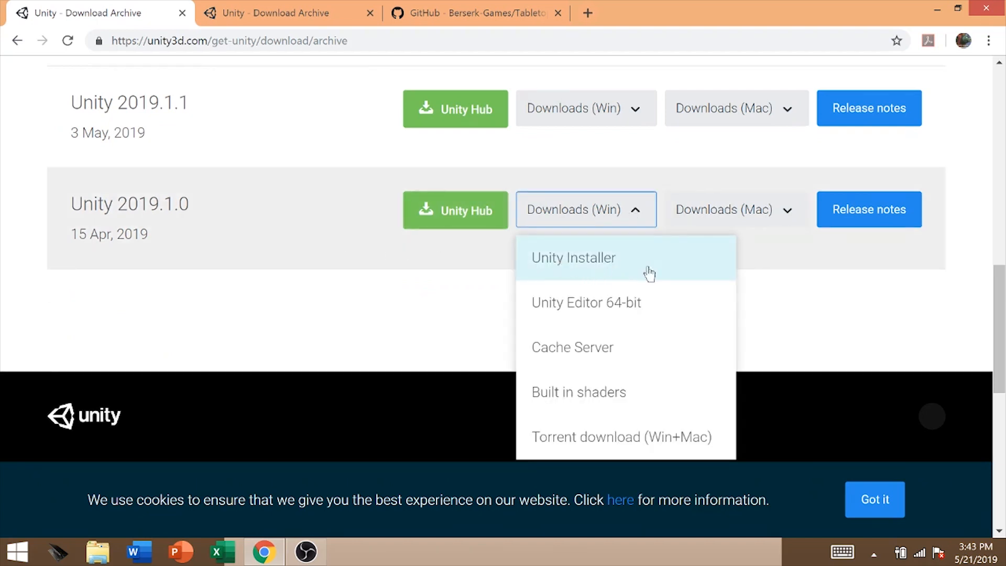
click(490, 257)
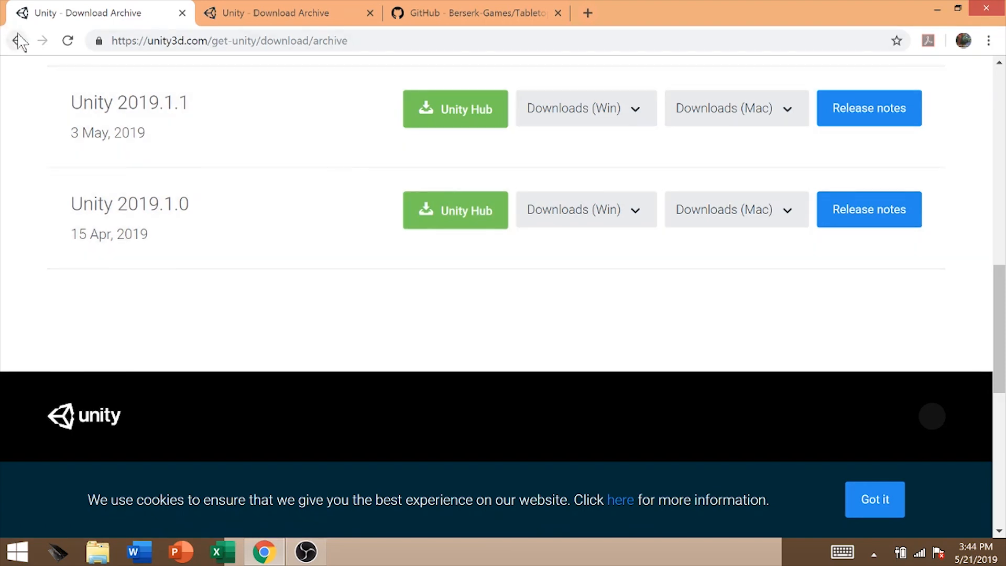
Return to the guide, review the installer components to include, and open the GitHub page linked under Download Project
click(18, 41)
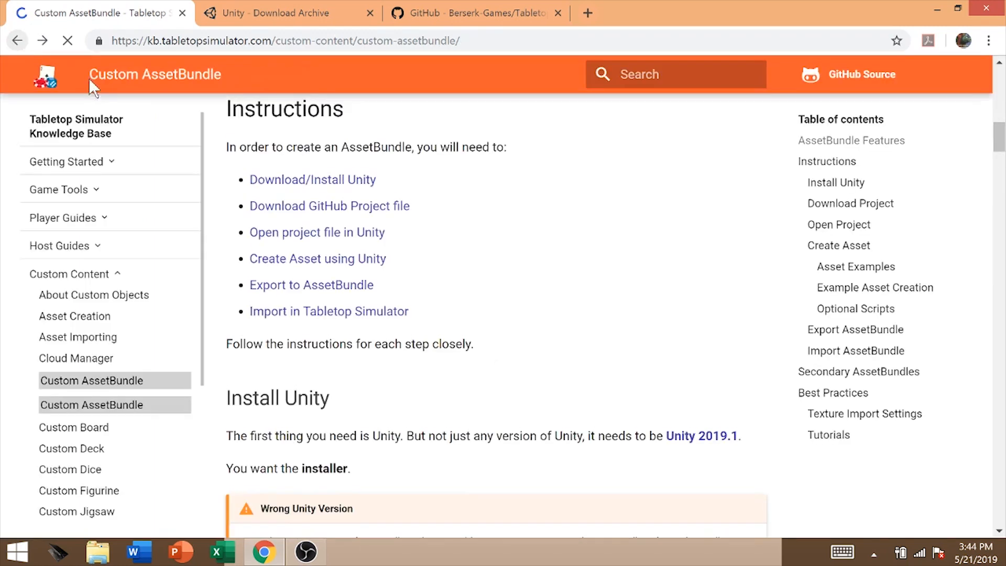
scroll(470, 351, down, 2)
scroll(470, 354, down, 5)
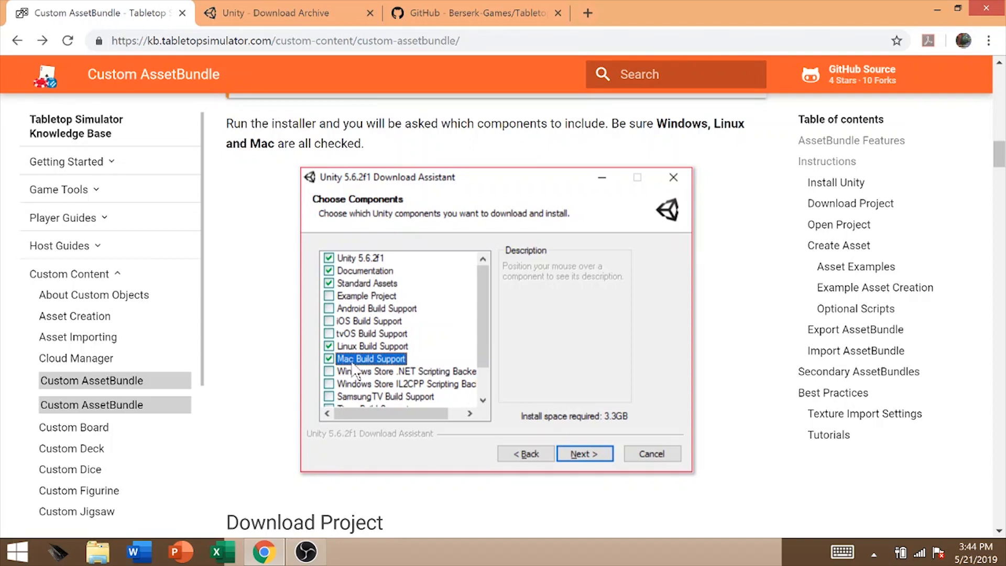
scroll(353, 367, down, 6)
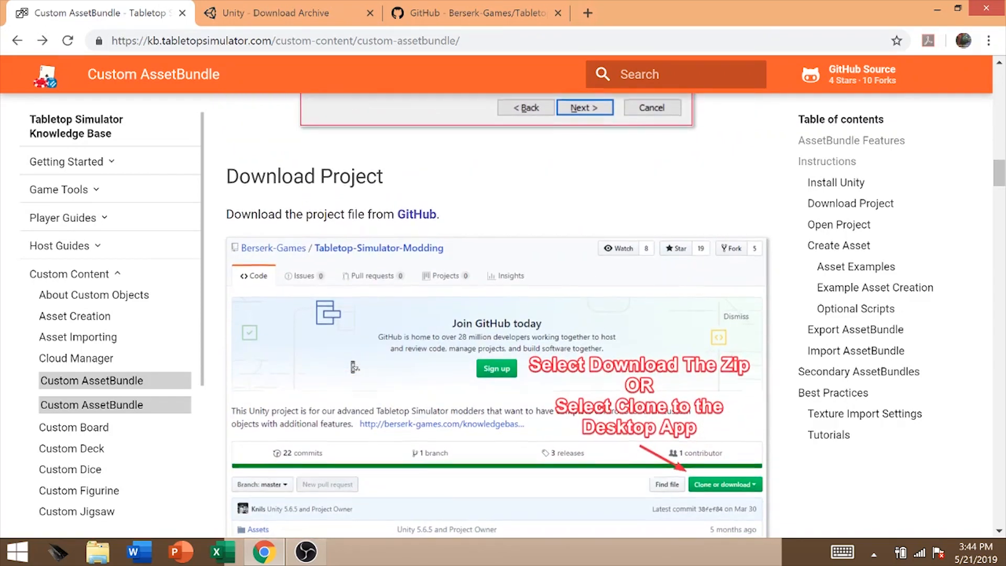
scroll(354, 367, down, 1)
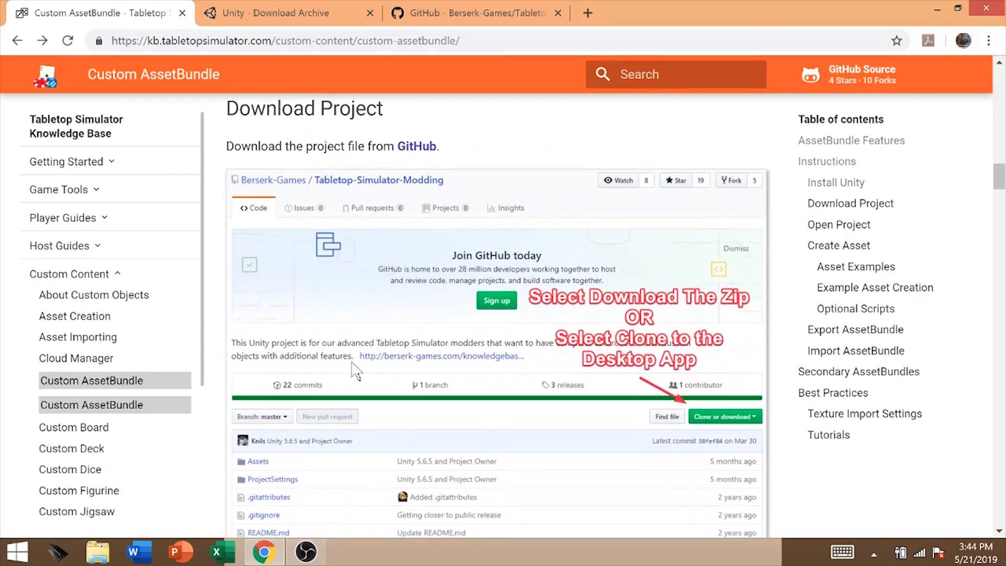
click(409, 153)
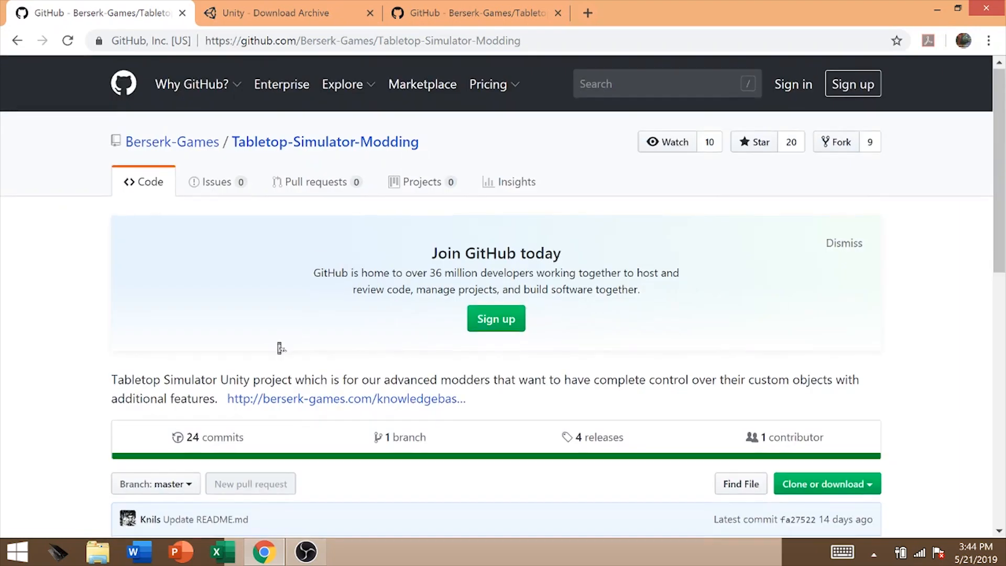
Examine the Tabletop-Simulator-Modding repository's files and its clone and ZIP download options
scroll(280, 348, down, 2)
scroll(281, 348, down, 3)
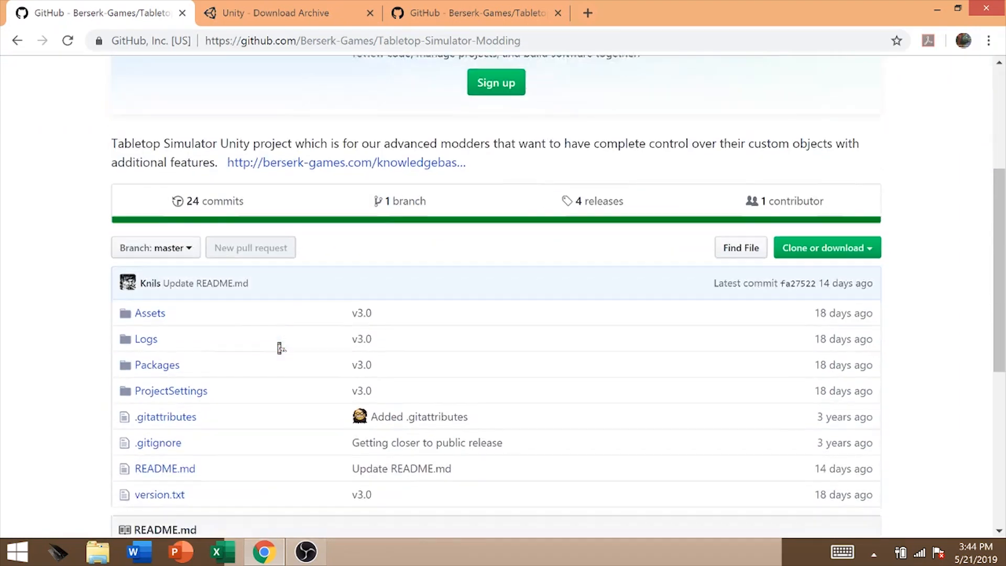
scroll(281, 348, down, 1)
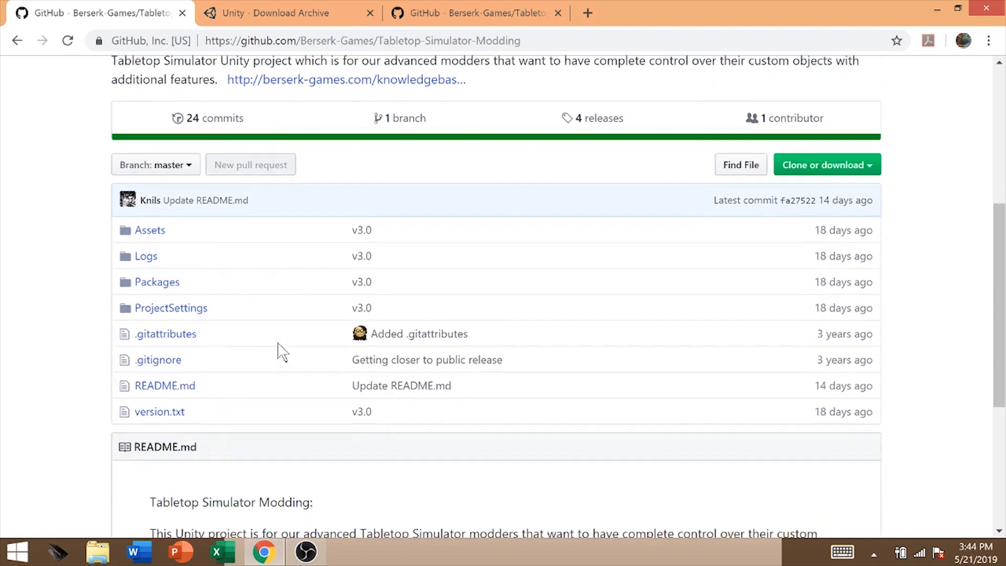
click(825, 176)
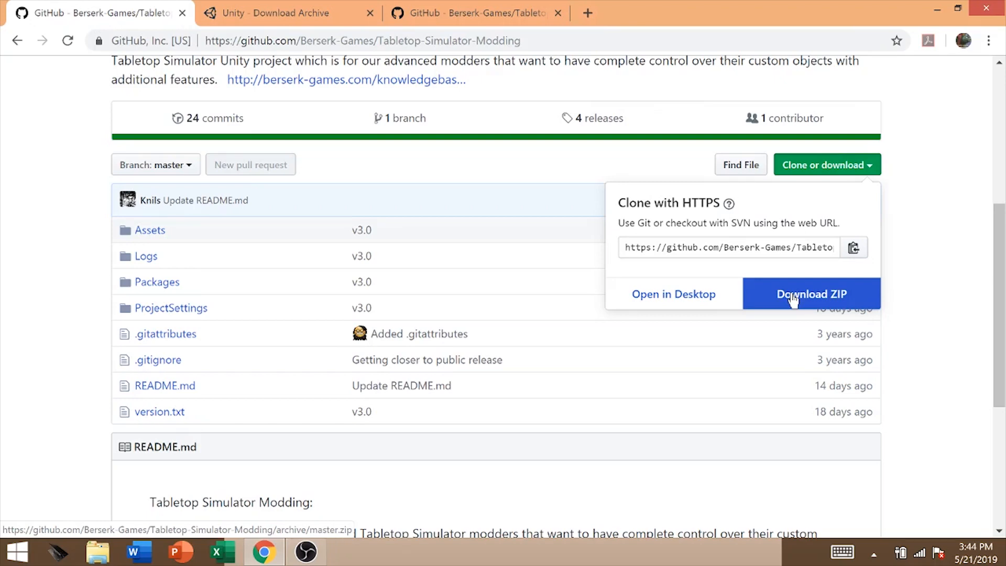
click(955, 231)
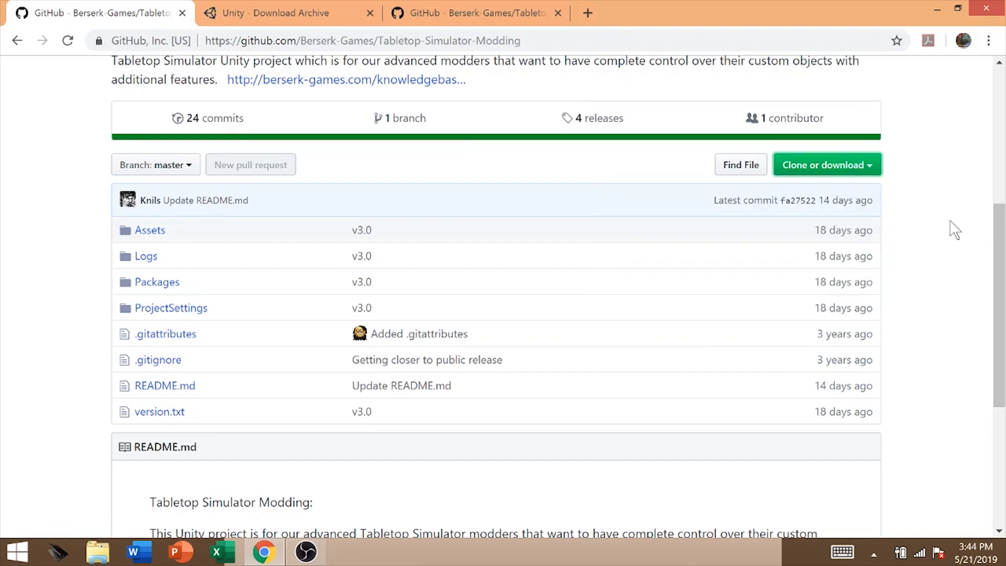
click(950, 222)
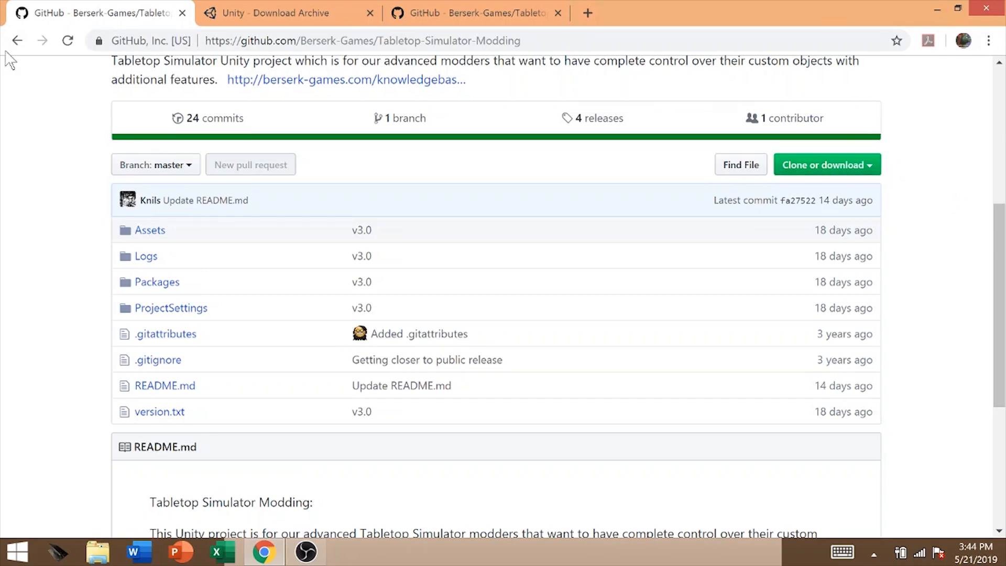
Return to the AssetBundle guide and read the Open Project and Create Asset sections
click(18, 40)
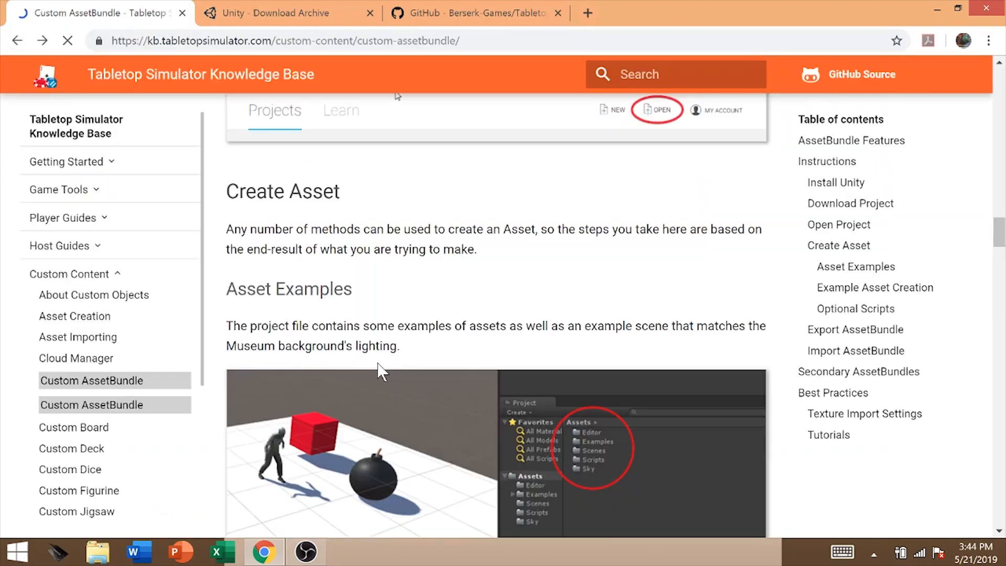
scroll(383, 372, down, 2)
scroll(382, 373, up, 6)
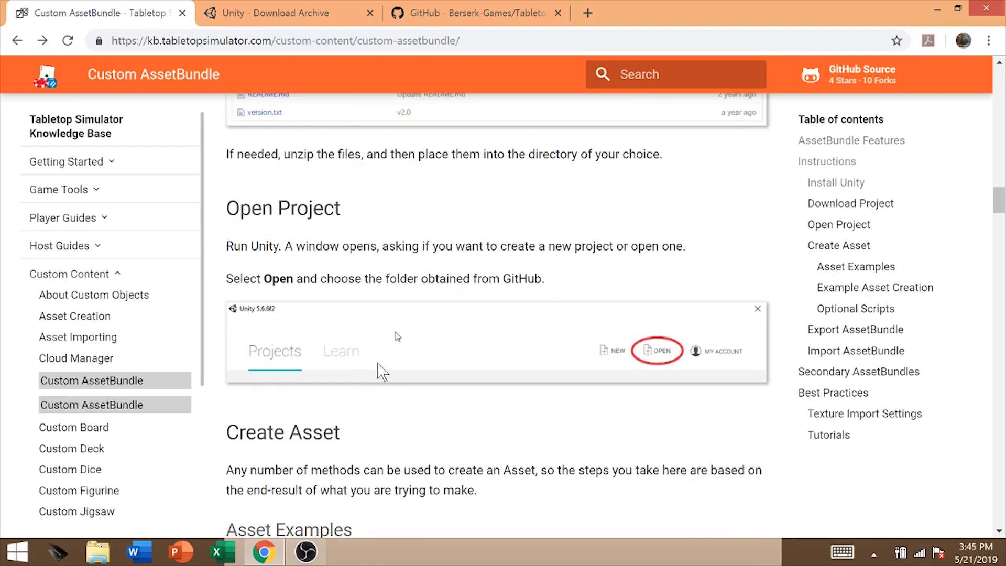
scroll(381, 368, down, 1)
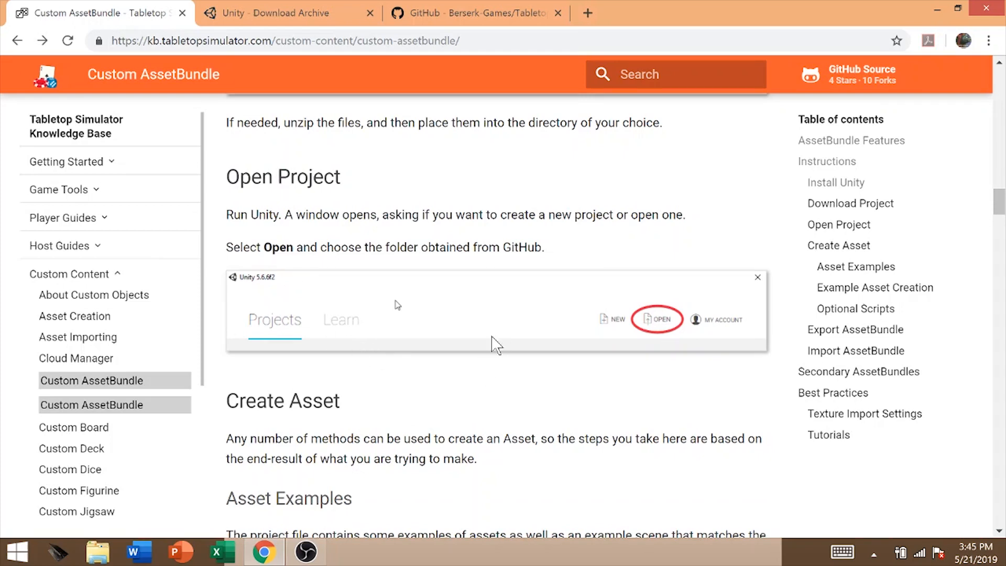
scroll(496, 345, down, 1)
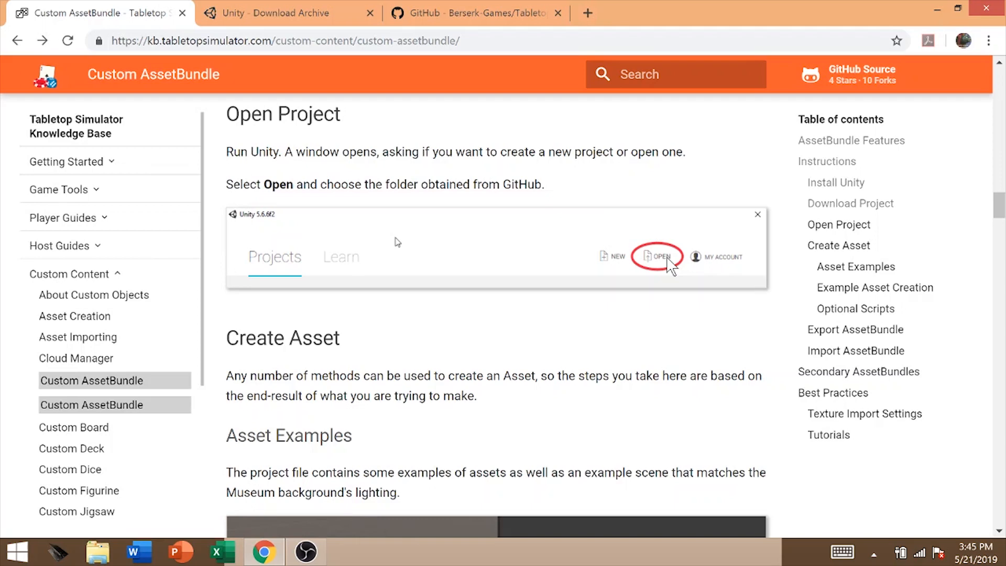
scroll(671, 264, down, 5)
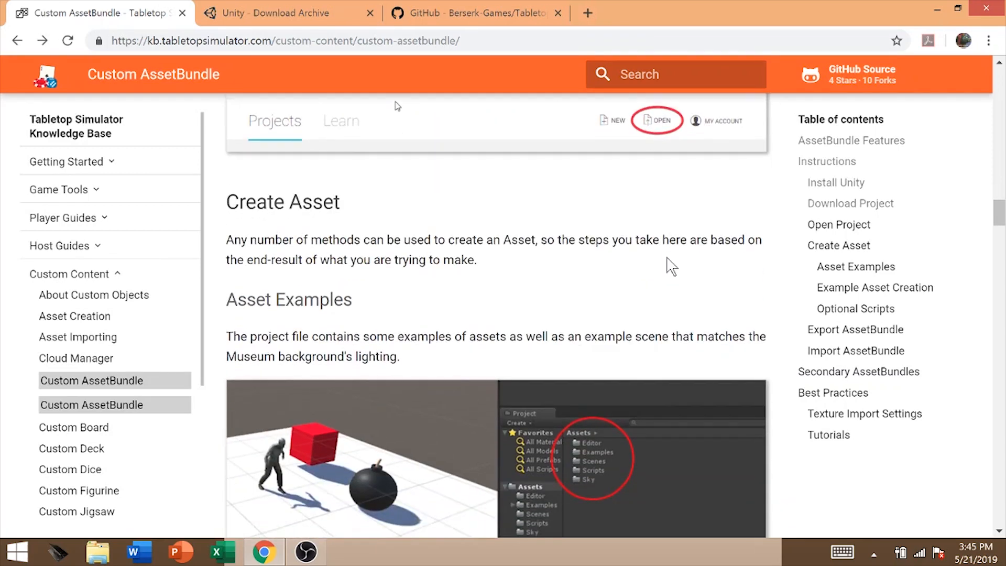
Launch Unity from the system search and choose to open an existing project
click(3, 561)
text(unity)
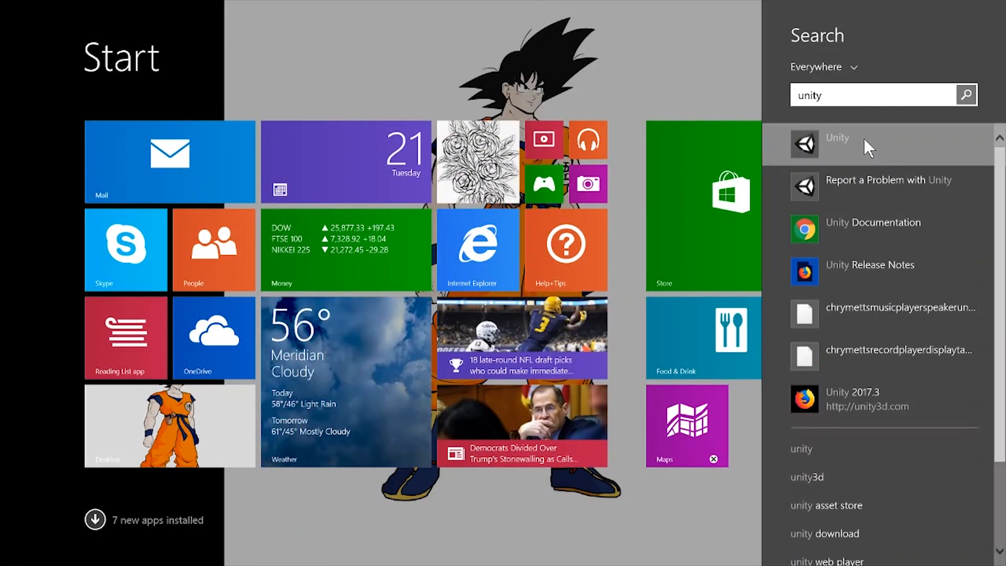
click(865, 138)
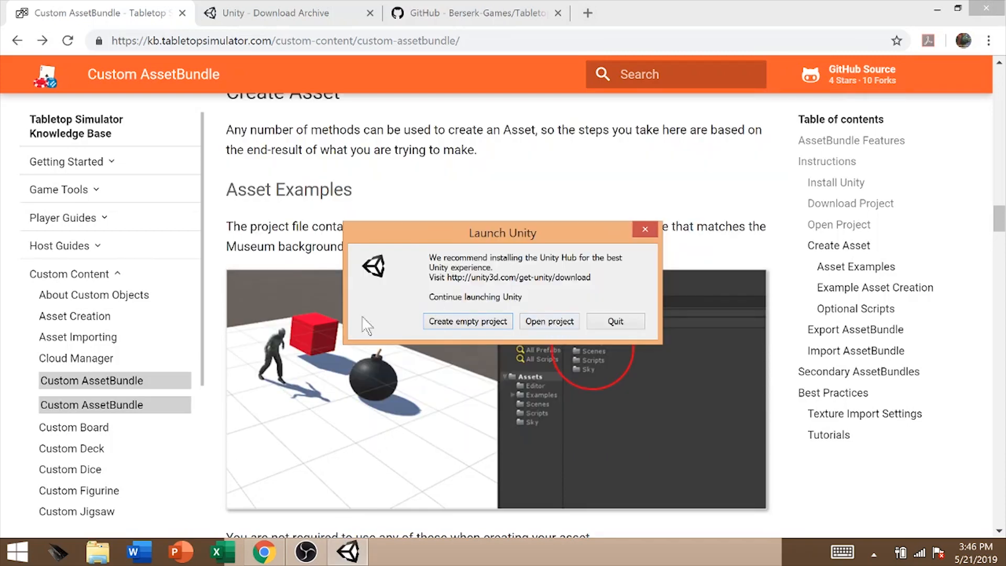
click(550, 322)
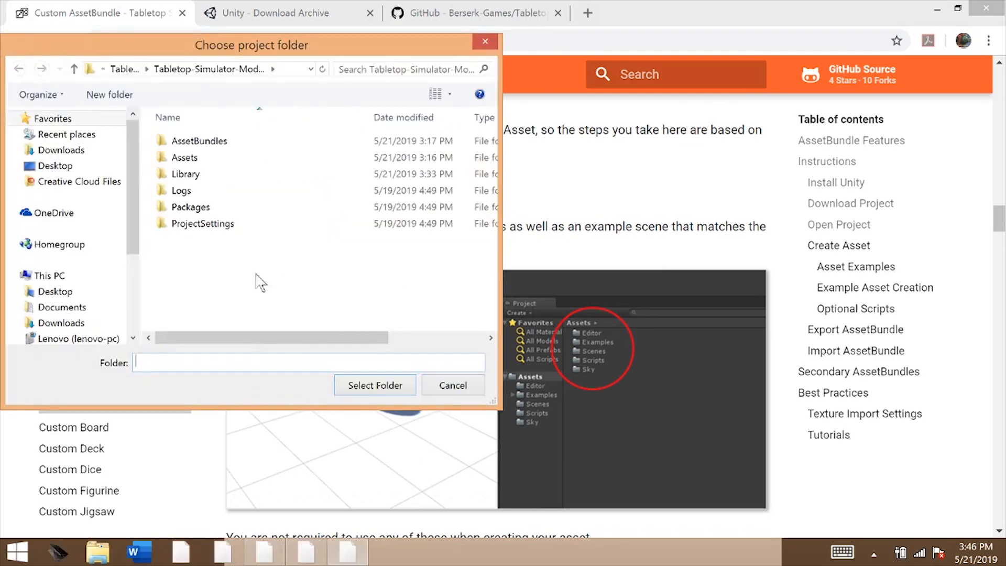
Open the inner Tabletop-Simulator-Modding-master folder as the project, found on the Desktop under Star Wars, Games, Edge of the Empire, Tabletop-Simulator-Modding-master
click(93, 180)
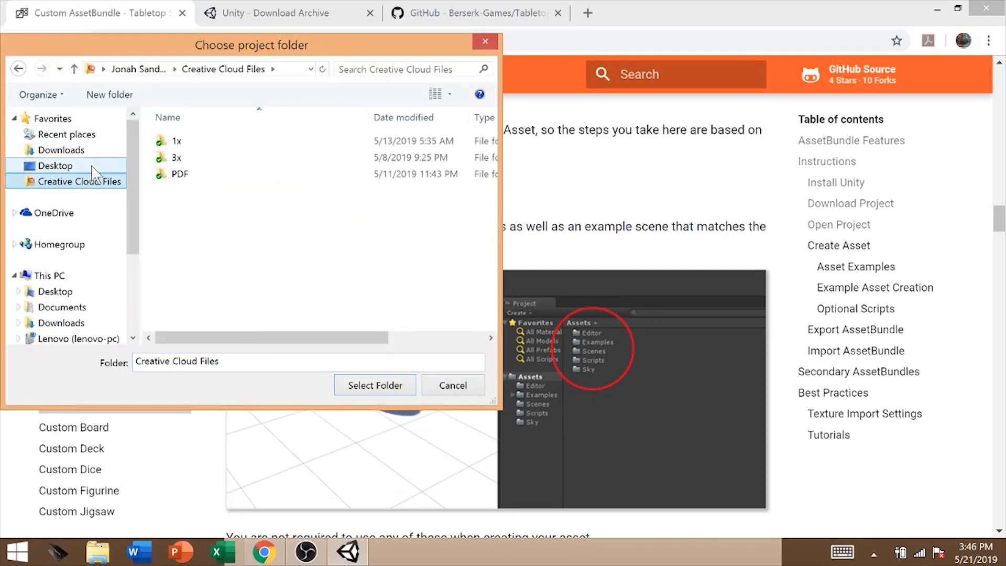
click(93, 166)
scroll(209, 229, down, 5)
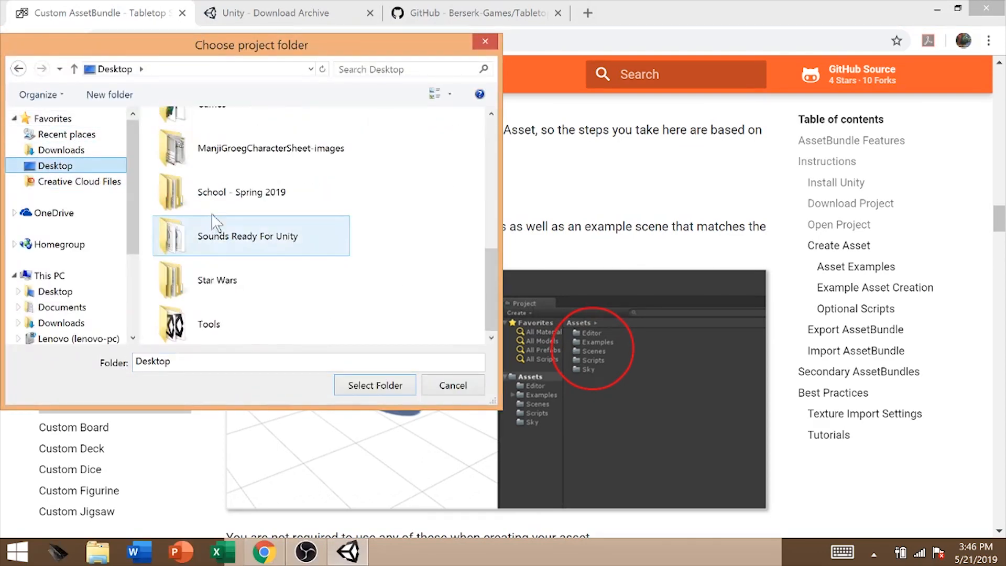
double_click(231, 281)
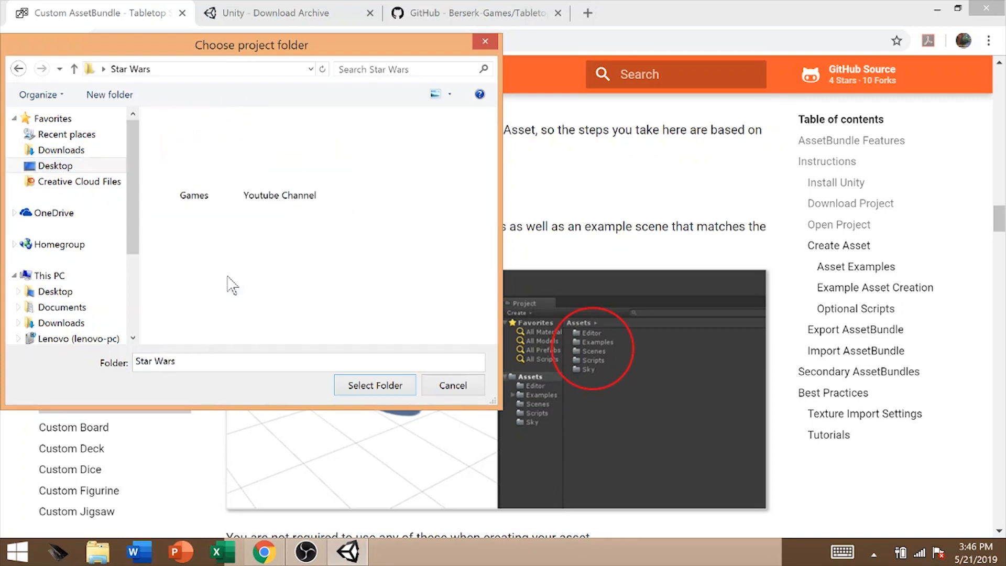
double_click(207, 179)
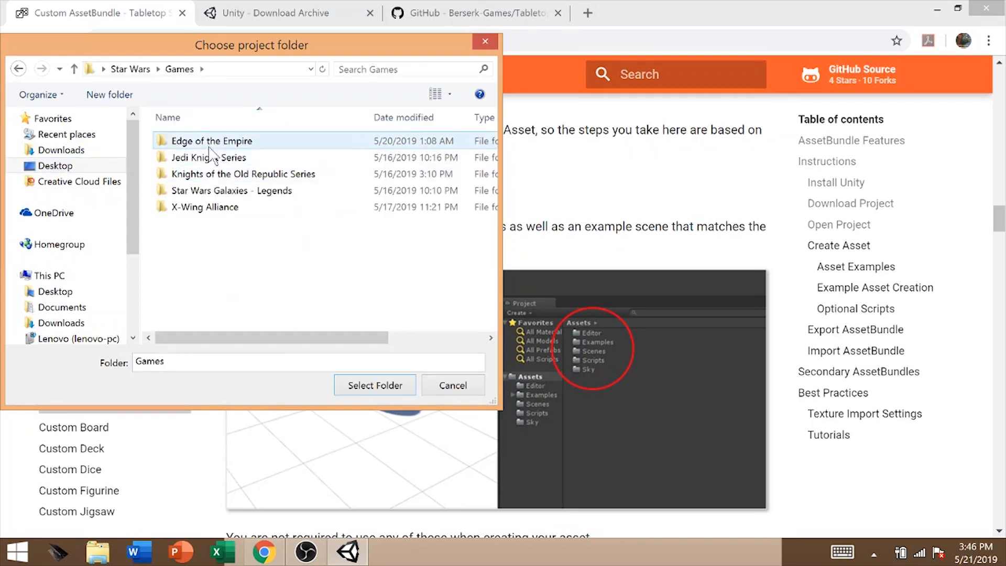
double_click(210, 140)
scroll(226, 209, down, 1)
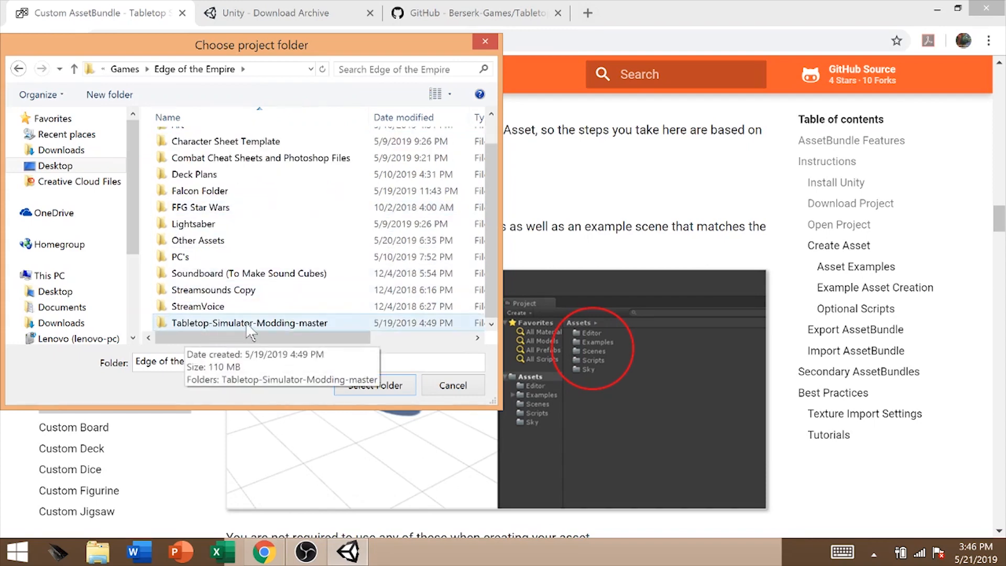
click(313, 328)
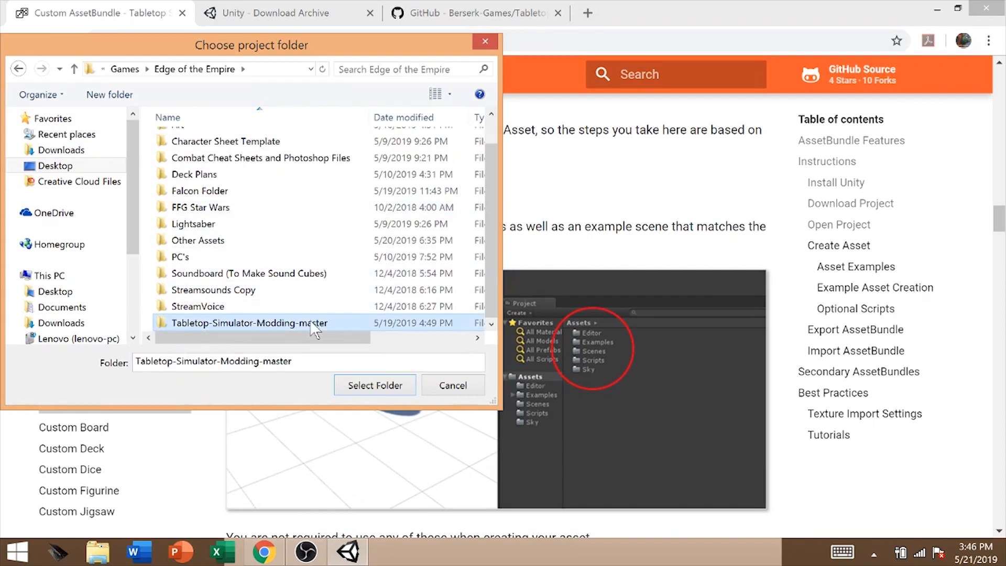
double_click(313, 328)
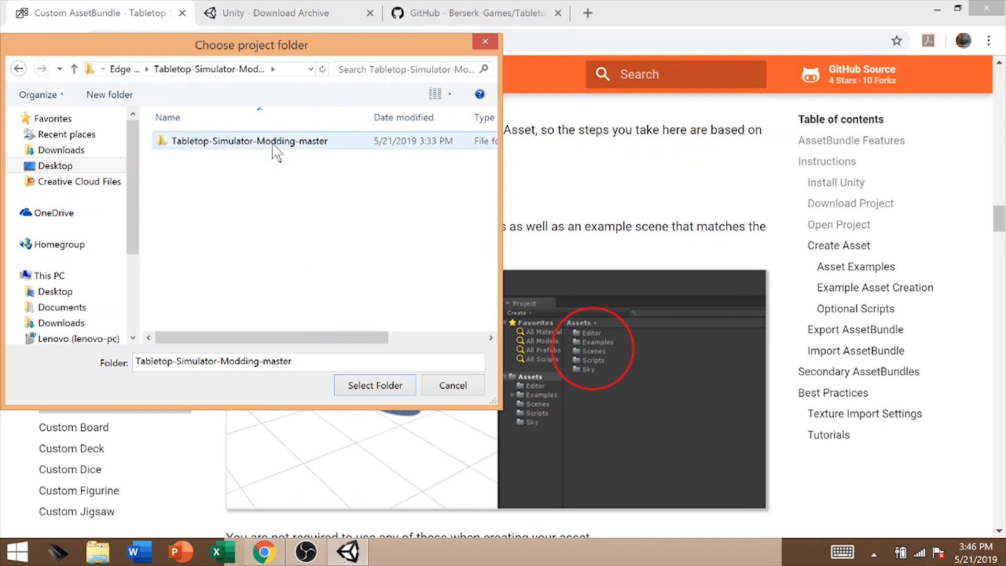
click(274, 149)
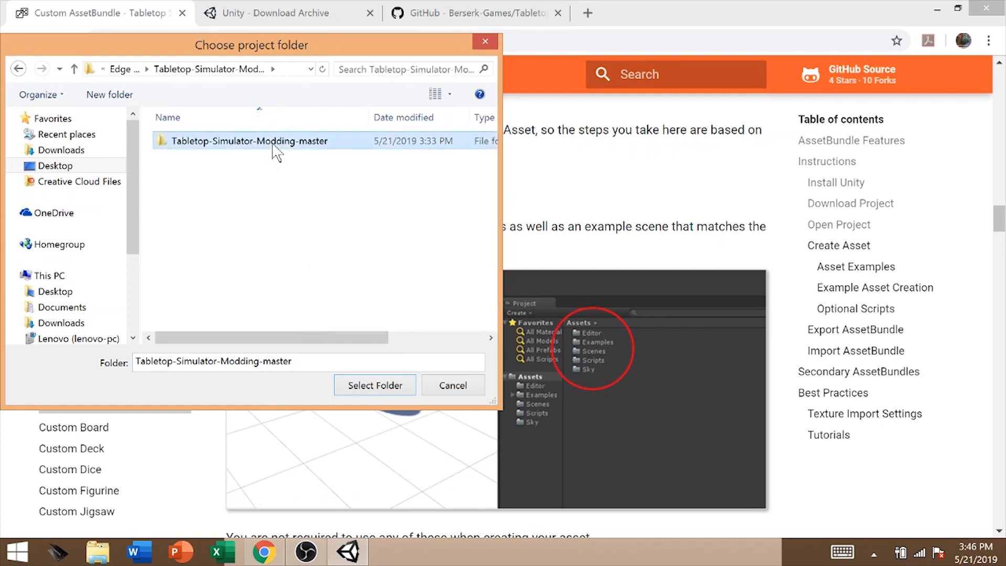
click(375, 387)
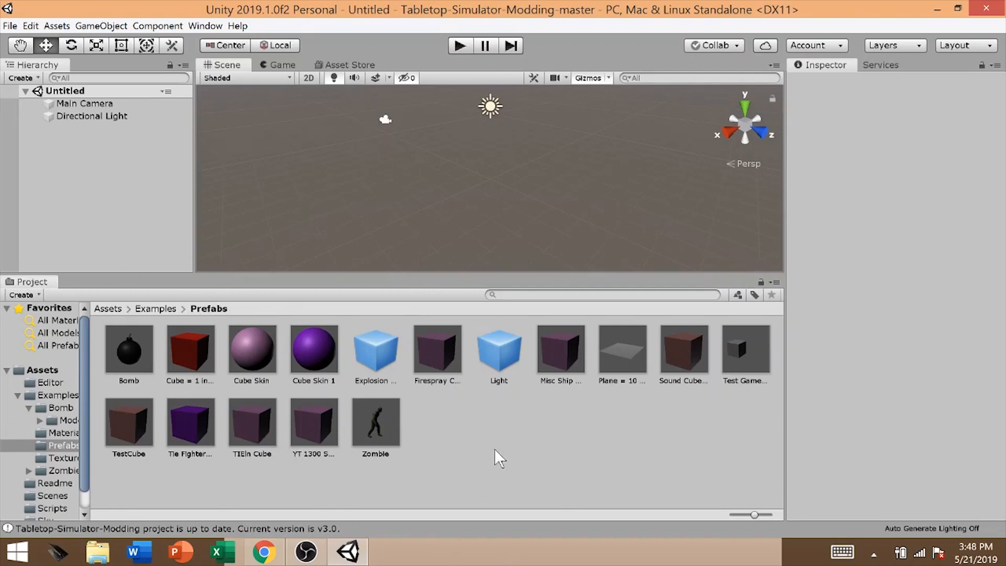
Look through the project's Assets and Scripts folders, ending back at the root Assets folder
click(46, 370)
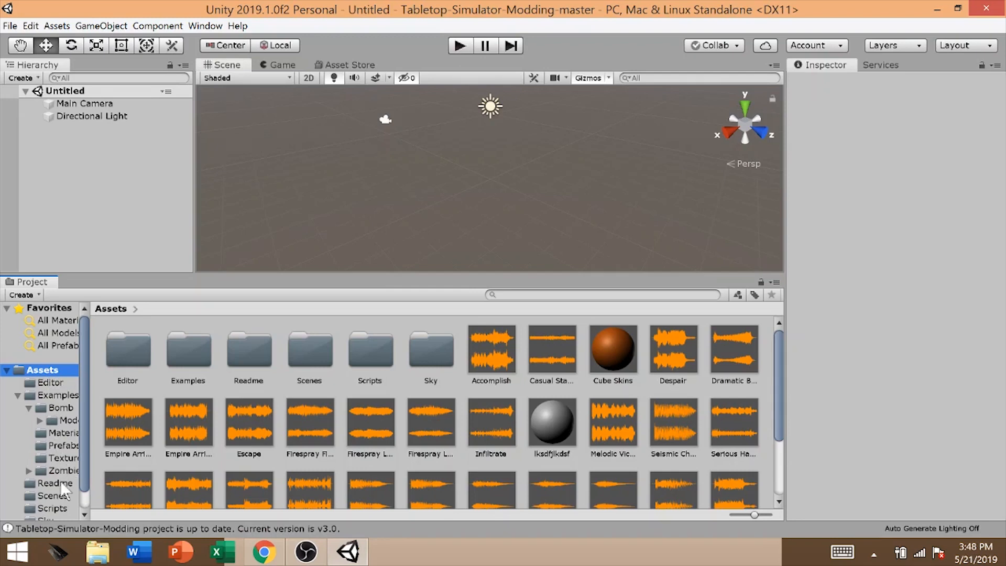
drag(84, 455, 85, 482)
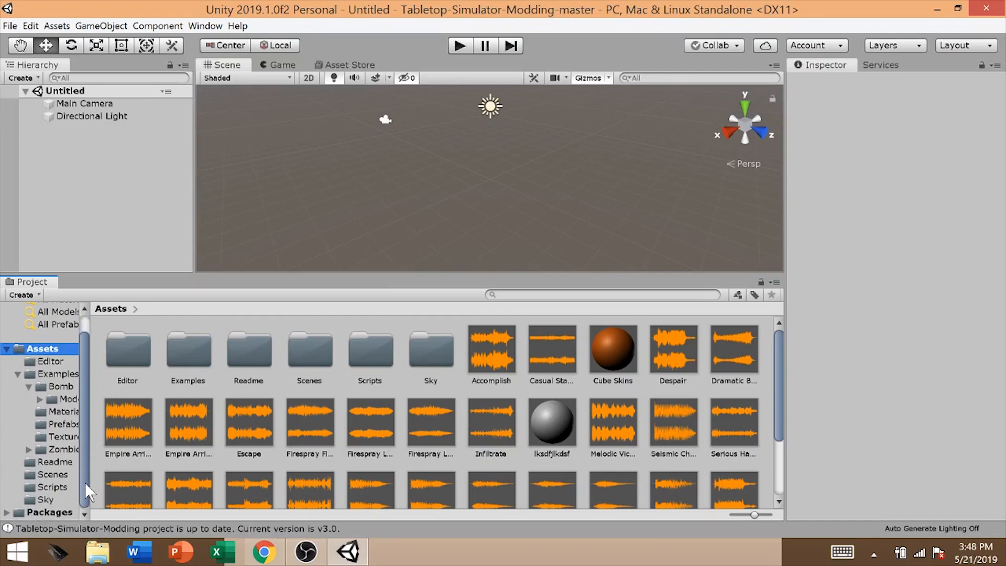
click(64, 483)
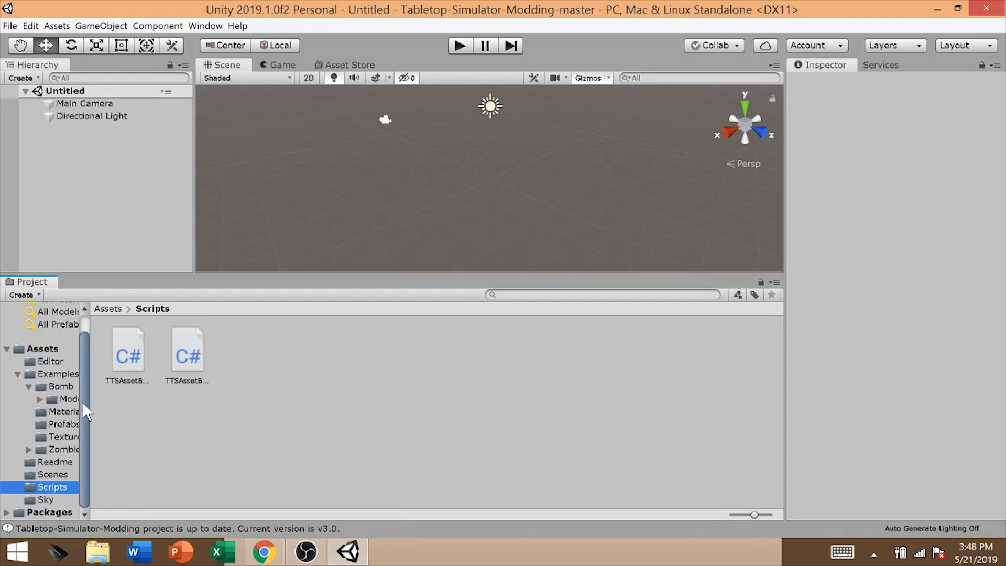
scroll(82, 401, up, 1)
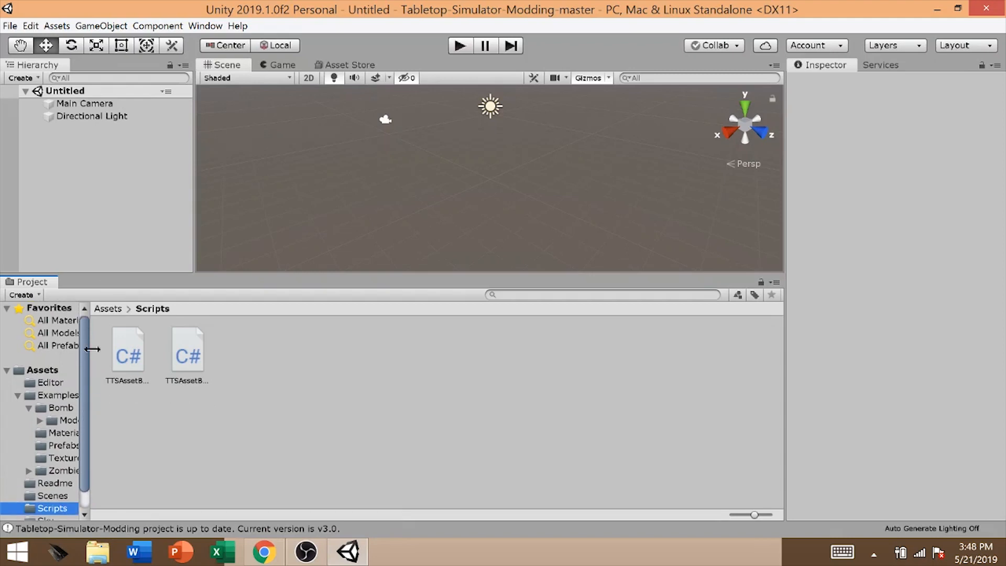
click(44, 372)
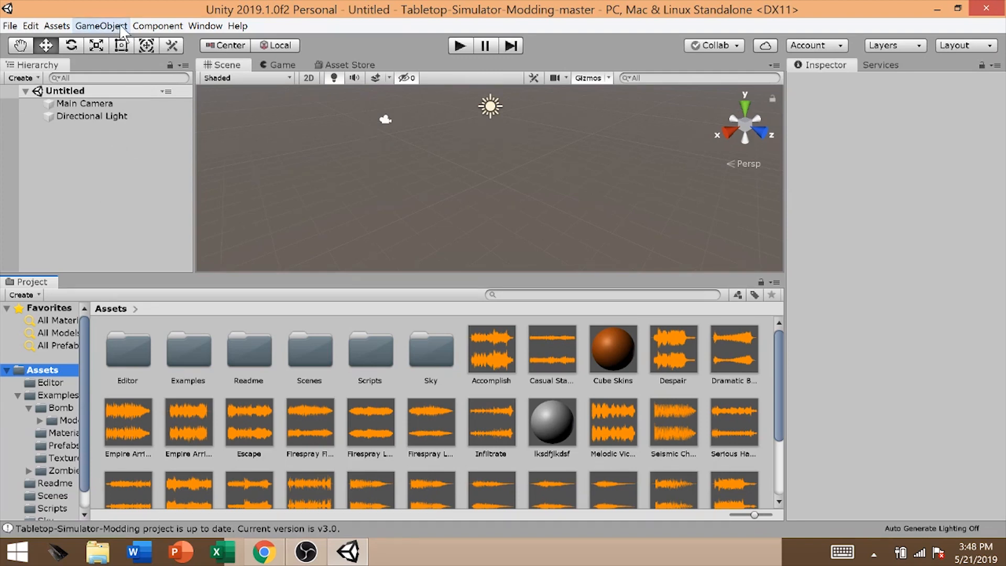
Add a 3D cube to the untitled scene
click(101, 26)
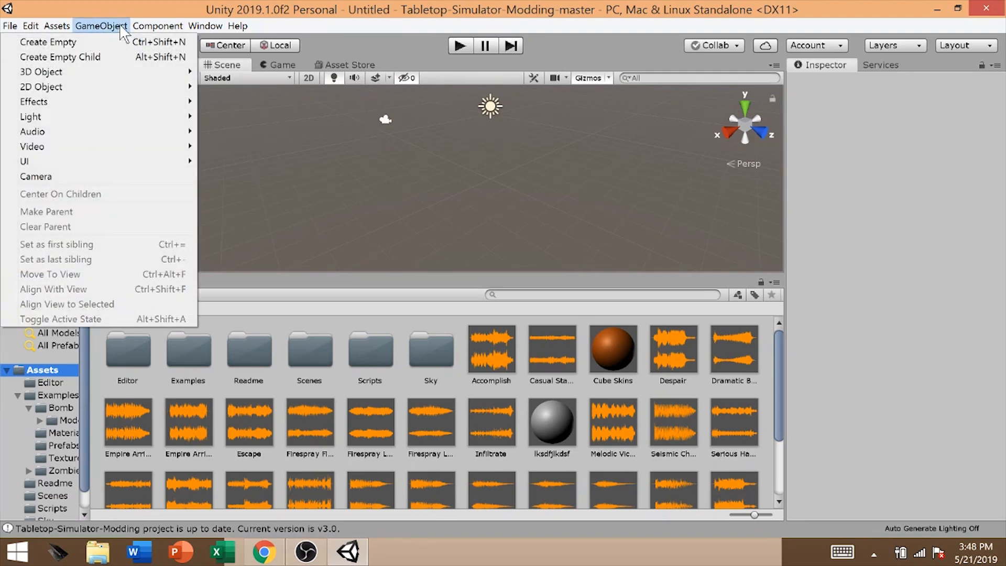
mouse_move(184, 74)
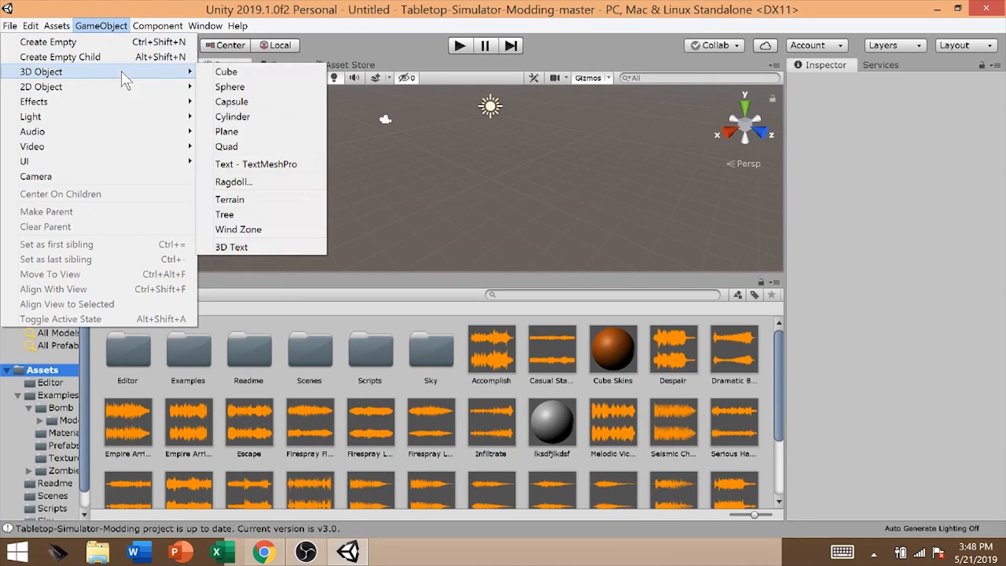
click(217, 75)
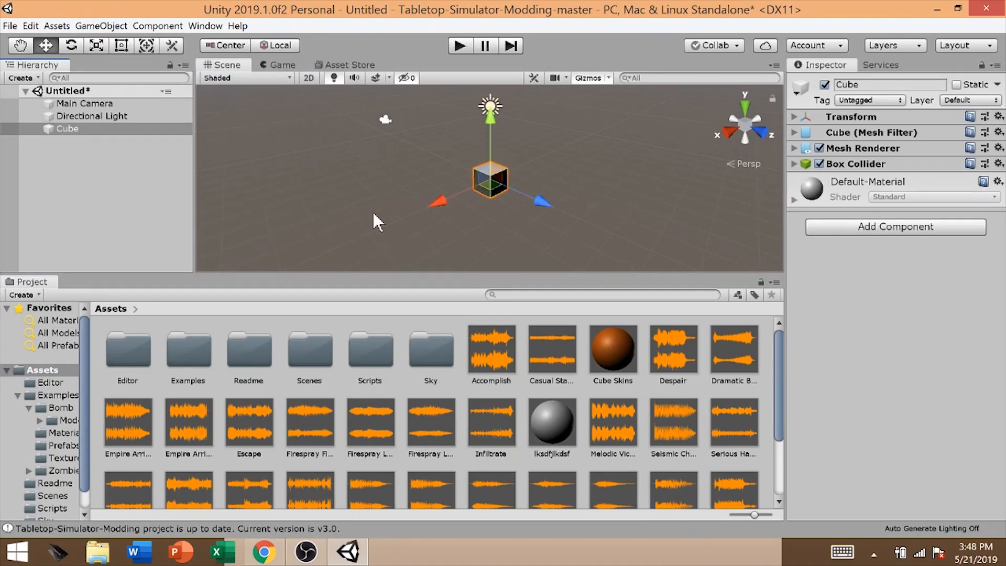
Create a new material in the root Assets folder and name it Material 1
click(57, 26)
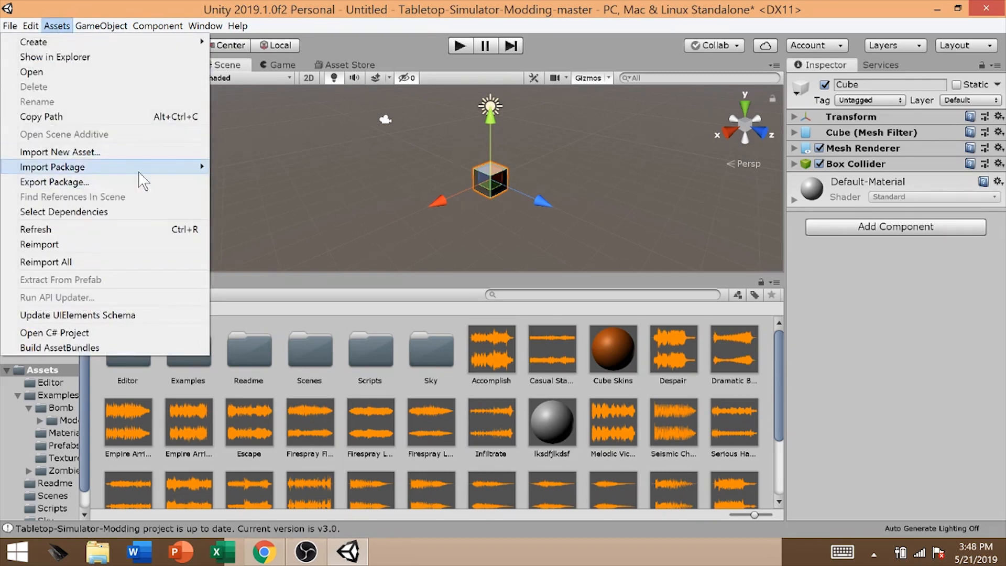
mouse_move(201, 27)
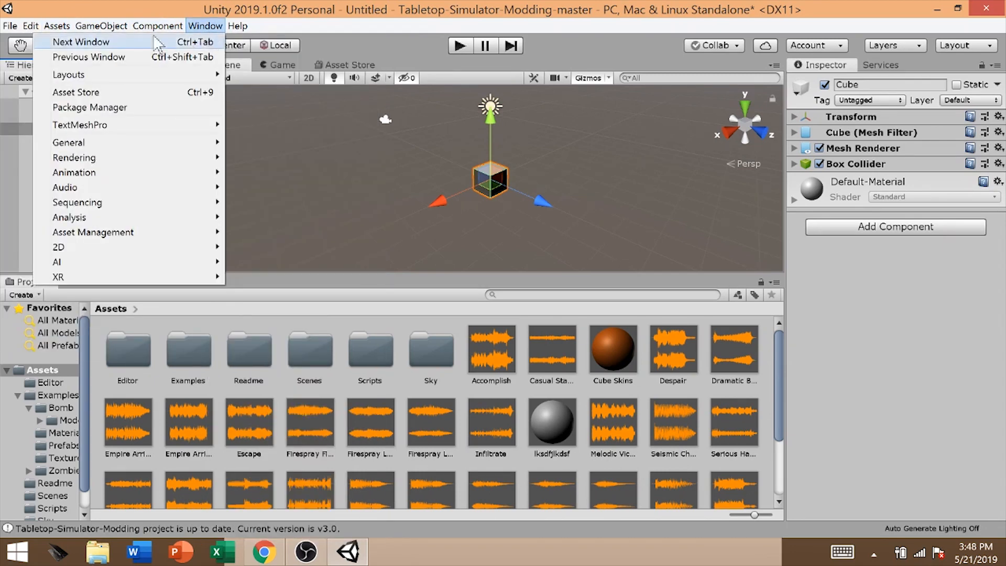
mouse_move(56, 26)
mouse_move(142, 39)
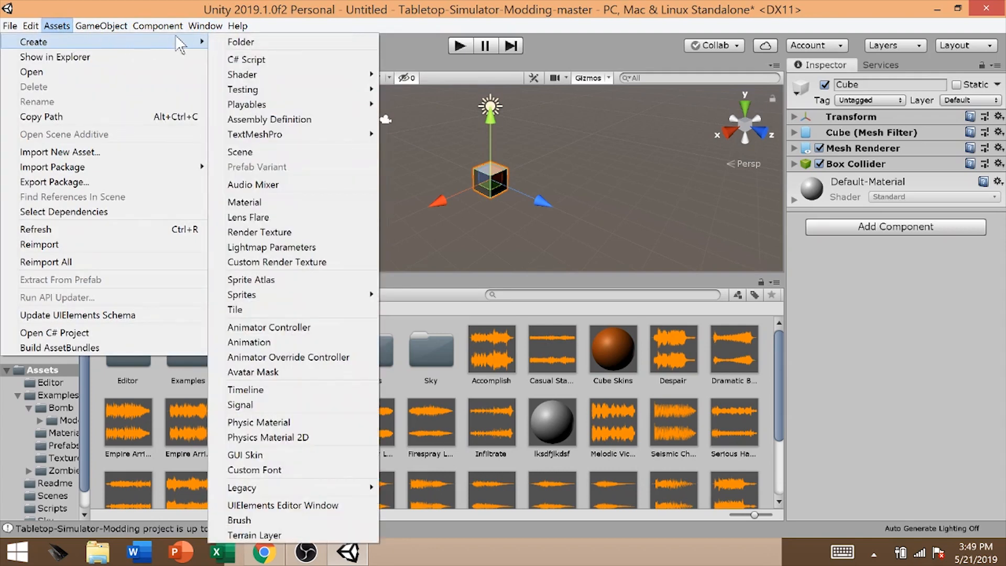
click(250, 200)
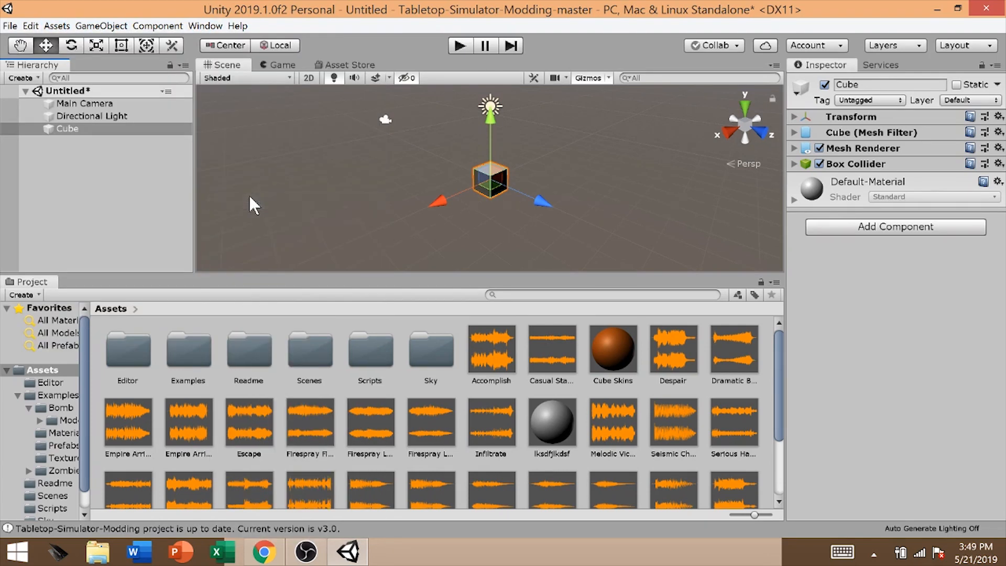
key(BackSpace)
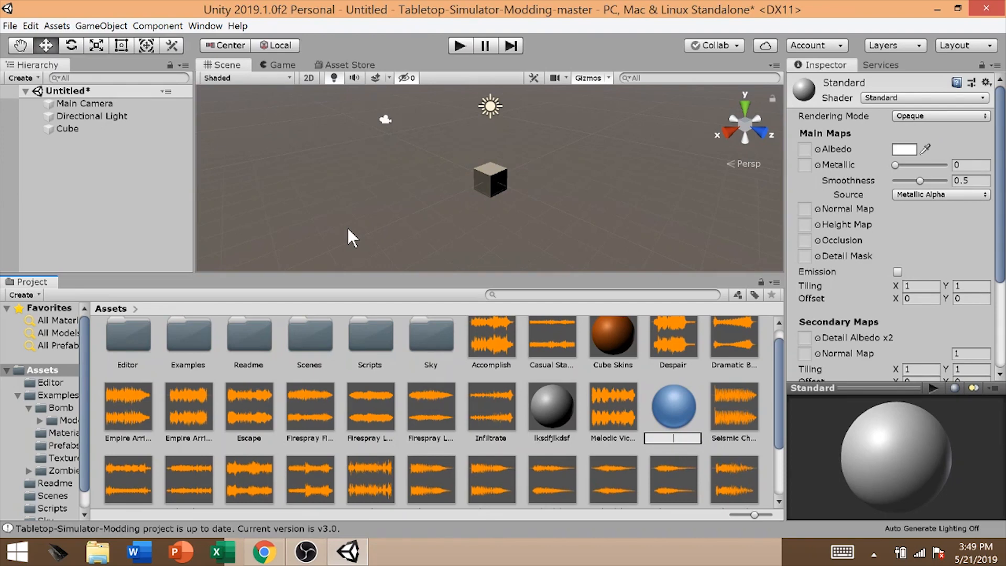
text(Material 1)
key(Return)
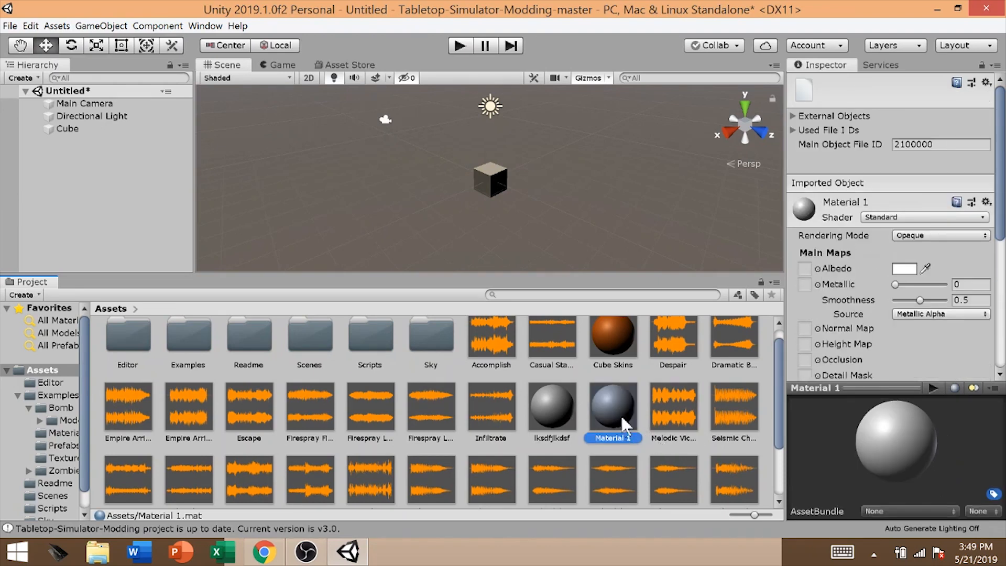
Set the albedo colour of Material 1 to golden yellow and apply the material to the cube
click(904, 268)
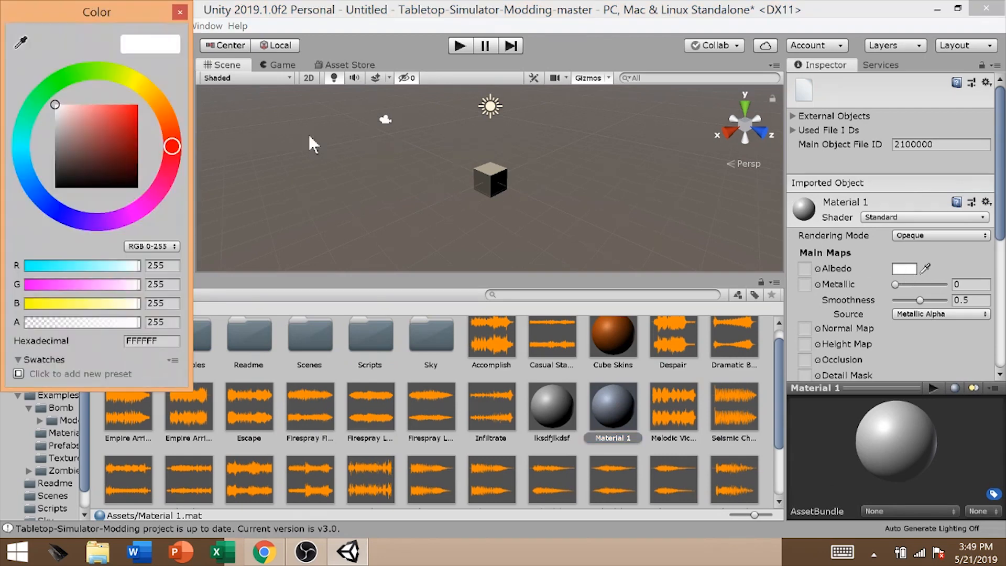
click(152, 83)
click(128, 112)
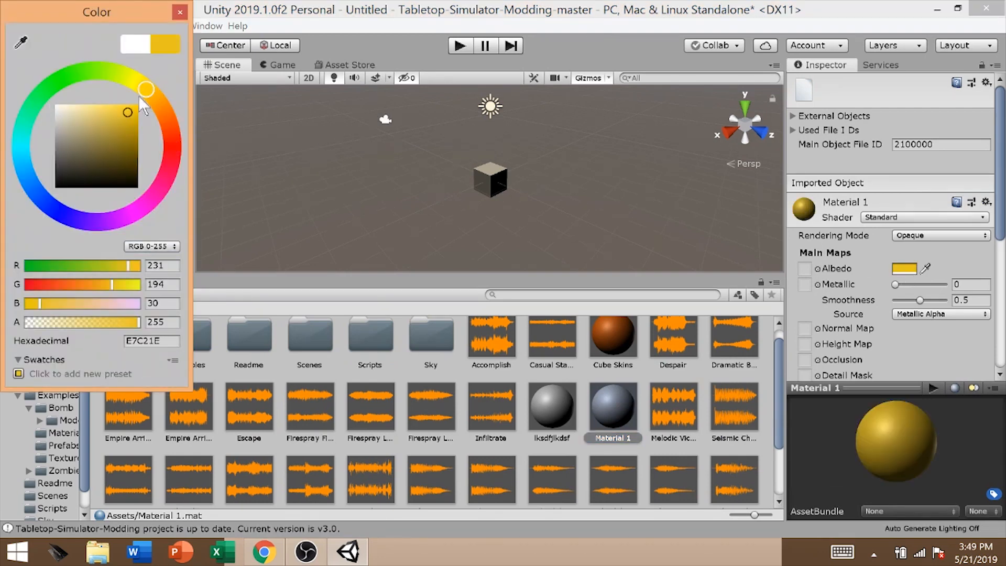
click(182, 11)
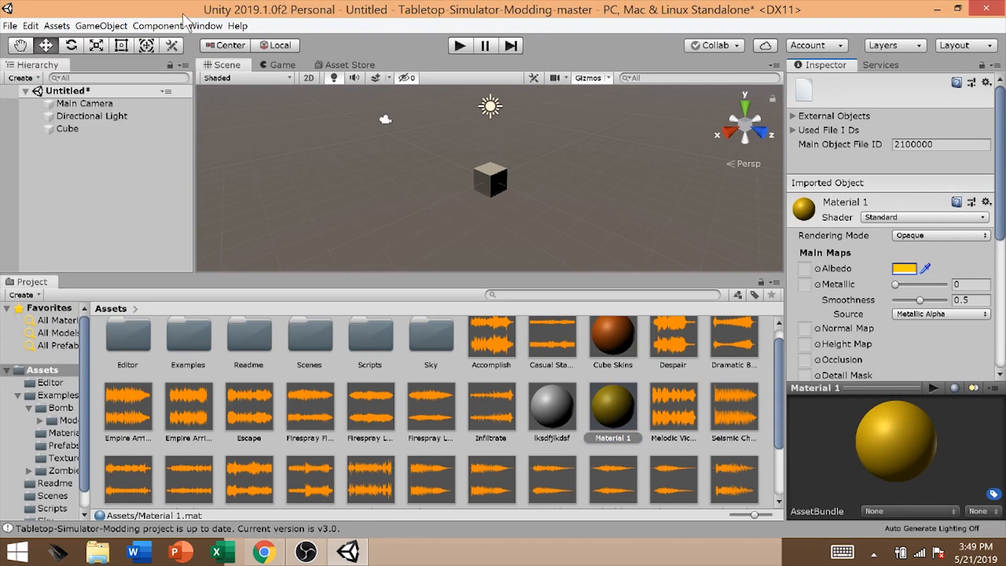
drag(615, 409, 108, 128)
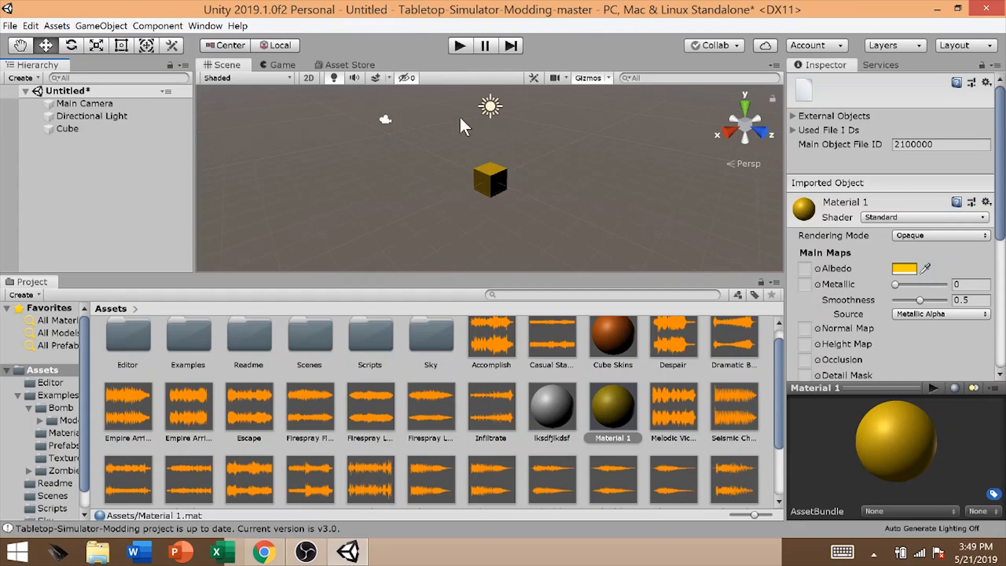
Add the TTS Asset Bundle Effects component to the cube
click(74, 132)
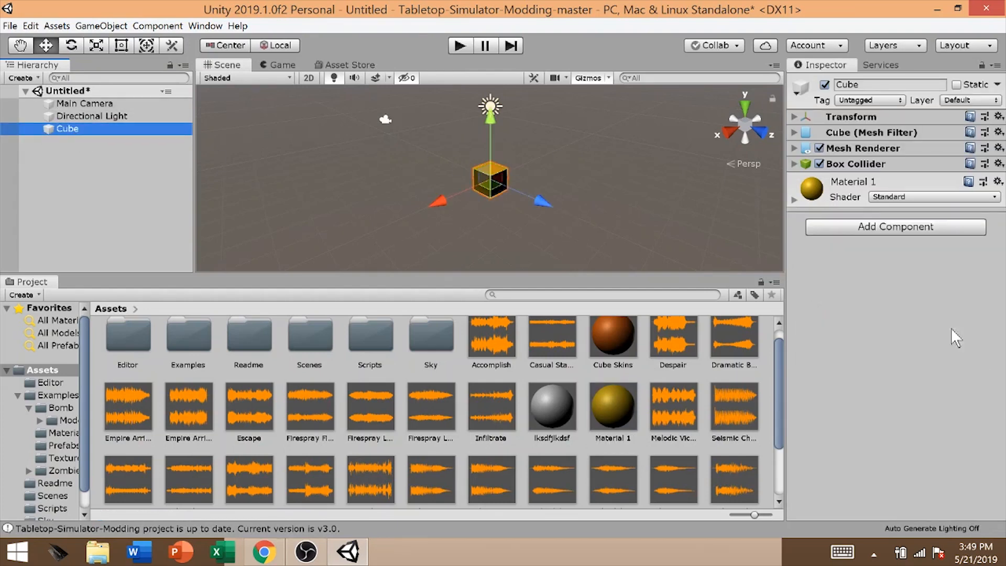
click(872, 228)
key(BackSpace)
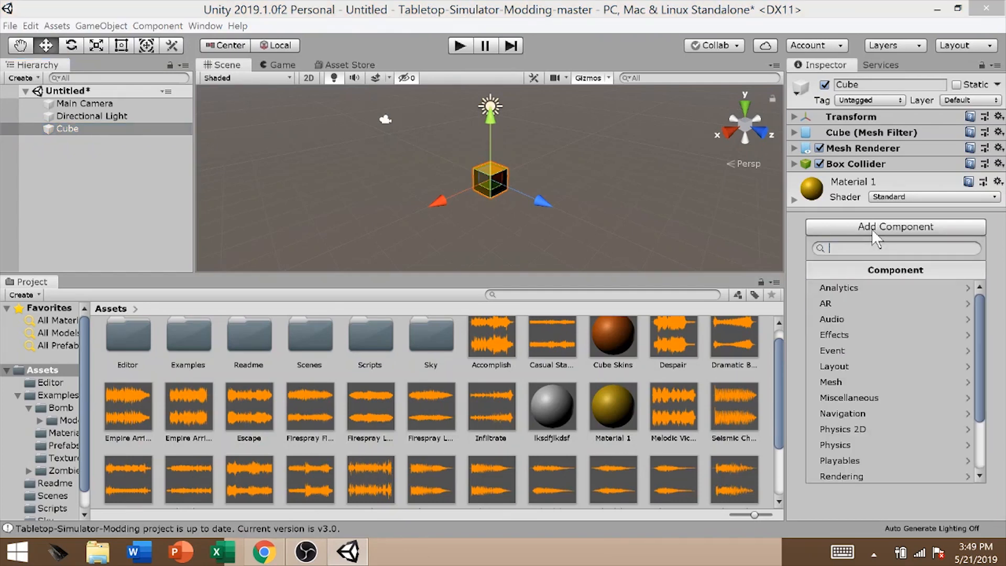
text(tts)
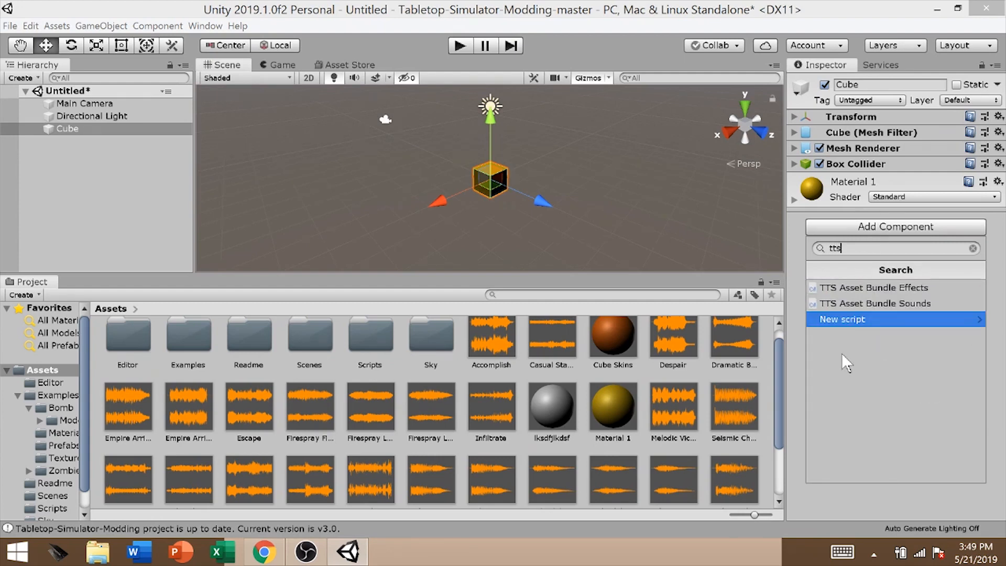
click(877, 292)
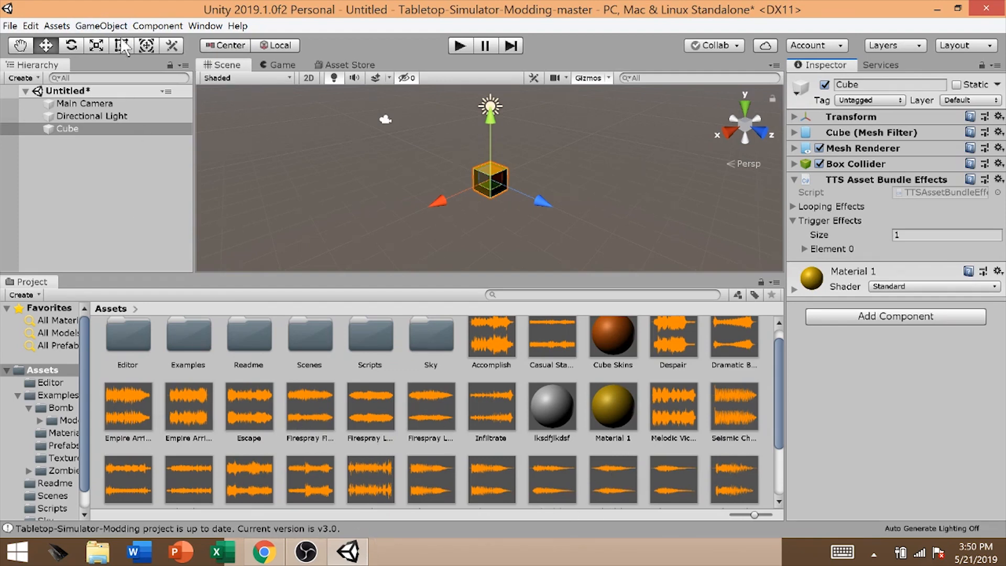
Import the TIEIn Fire Stutter sound into Assets from the Sounds Ready For Unity folder on the Desktop
click(63, 26)
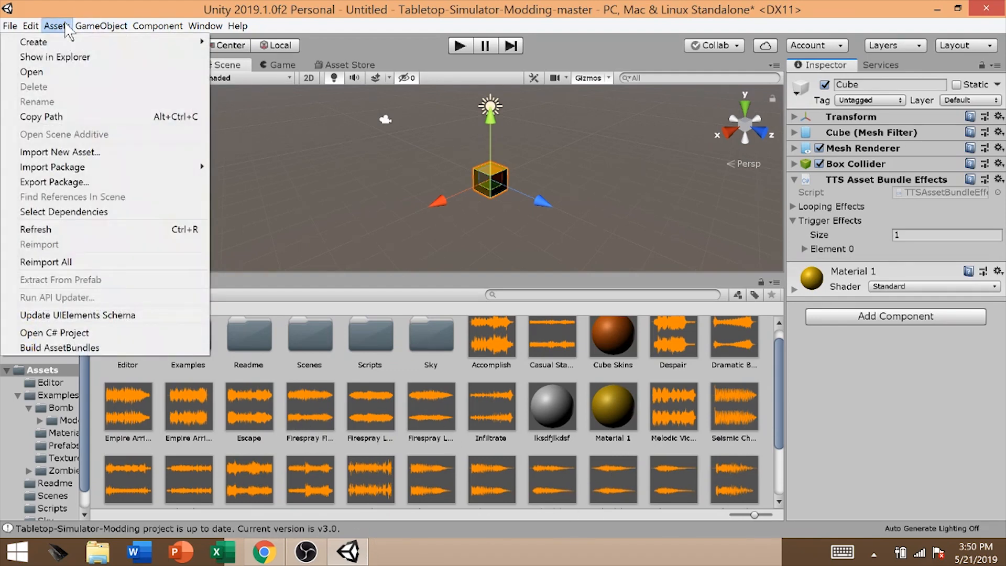
click(141, 154)
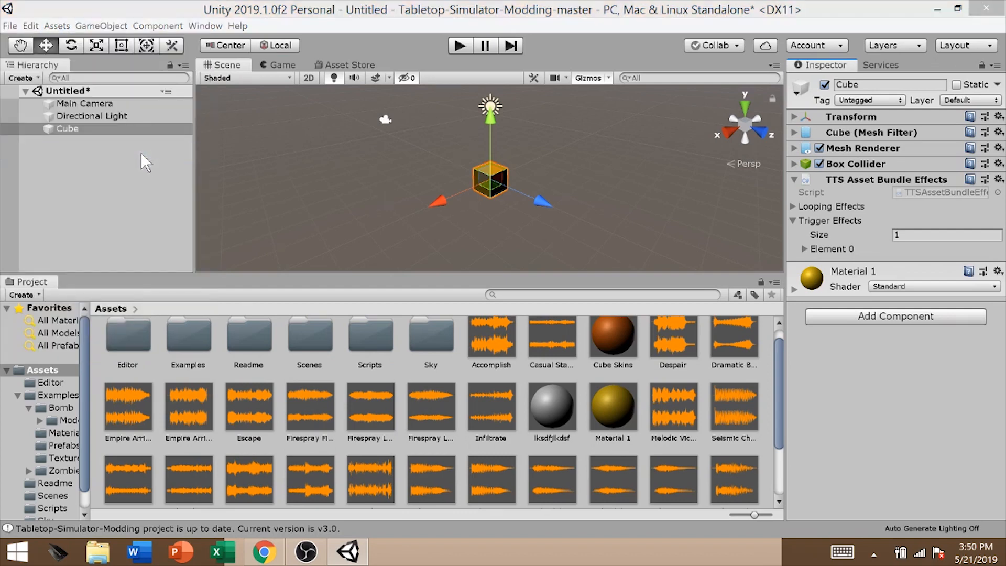
click(92, 168)
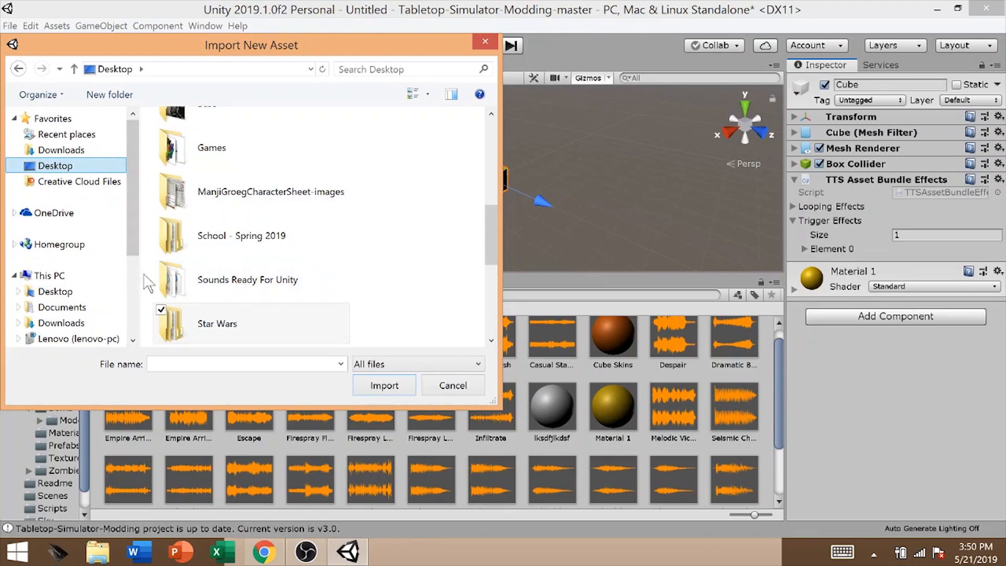
double_click(225, 293)
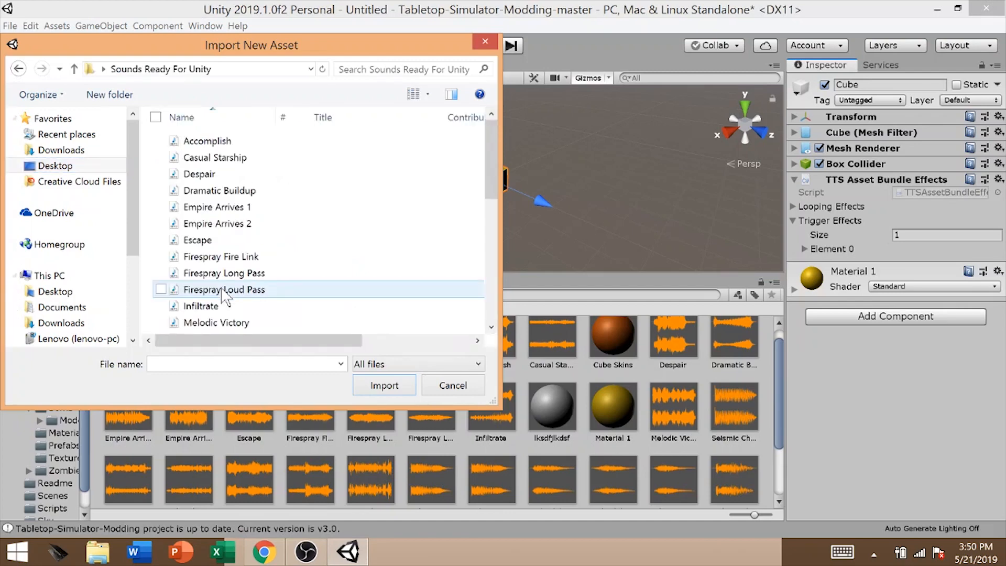
scroll(229, 207, down, 3)
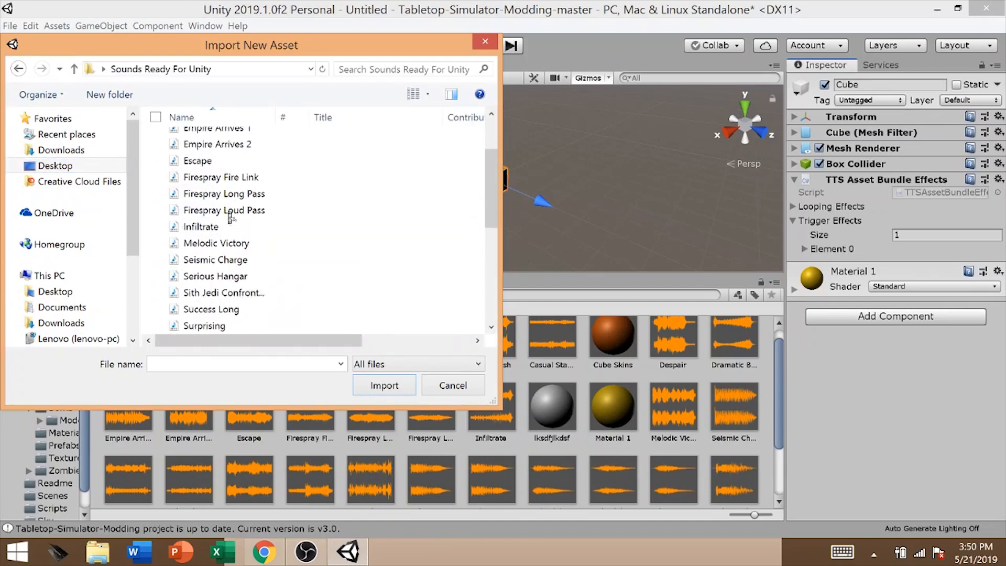
scroll(229, 215, down, 2)
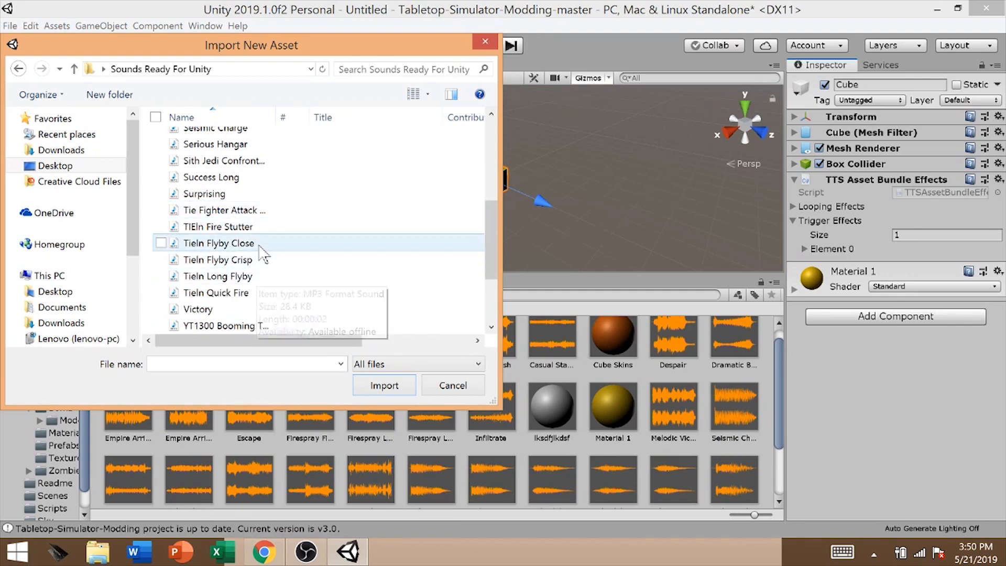
double_click(210, 229)
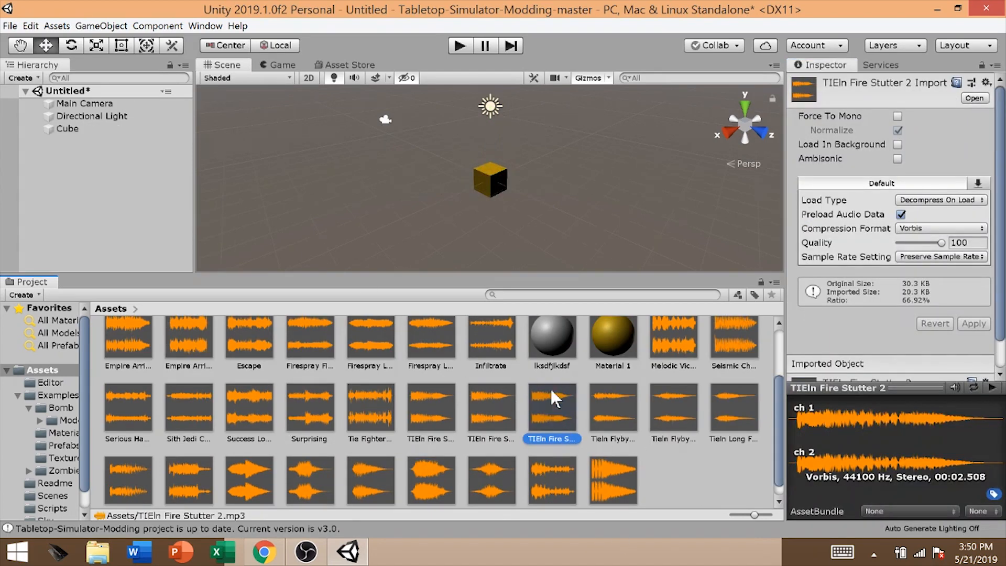
Set the size of the cube's Trigger Effects list to 2
click(88, 128)
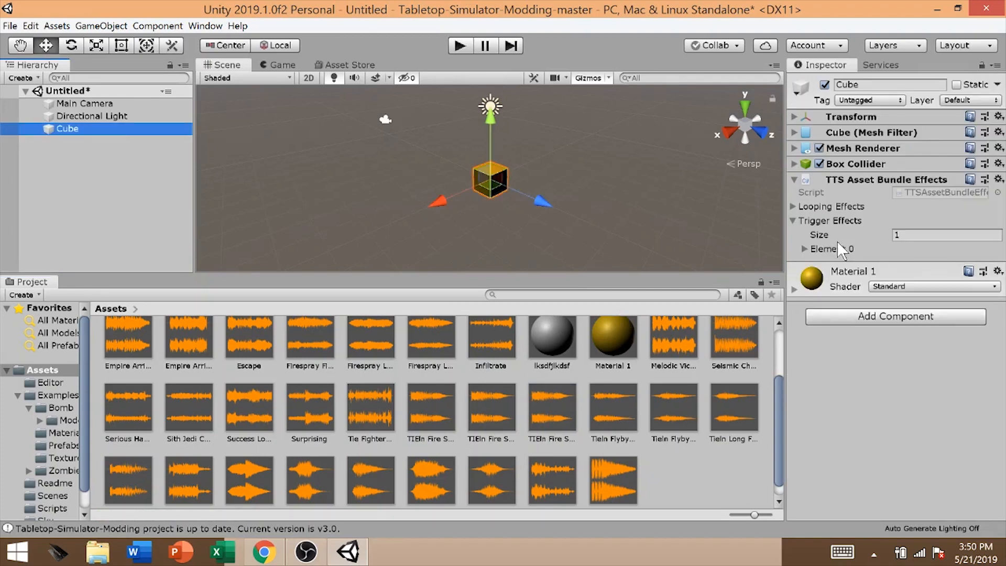
click(795, 218)
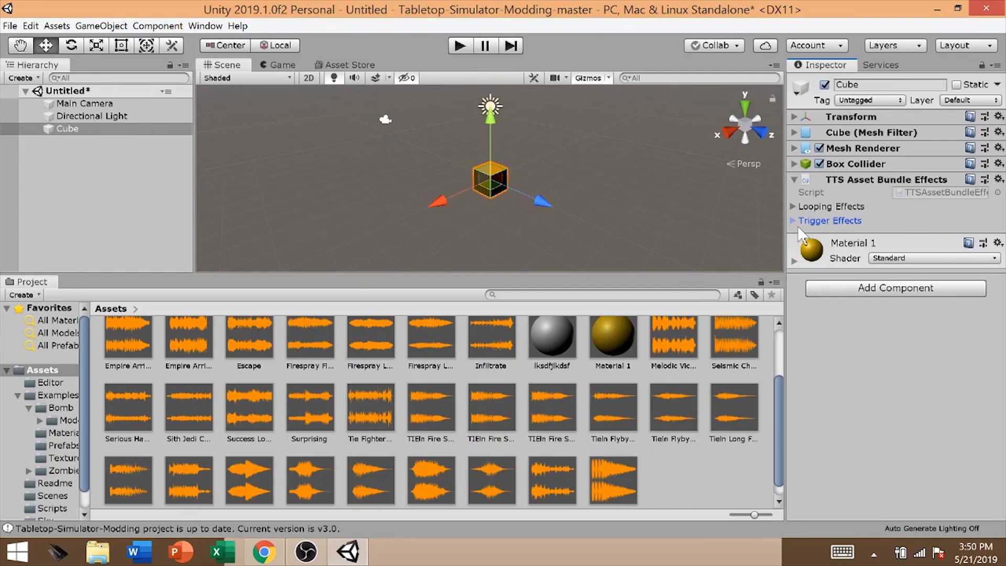
mouse_move(798, 227)
click(792, 221)
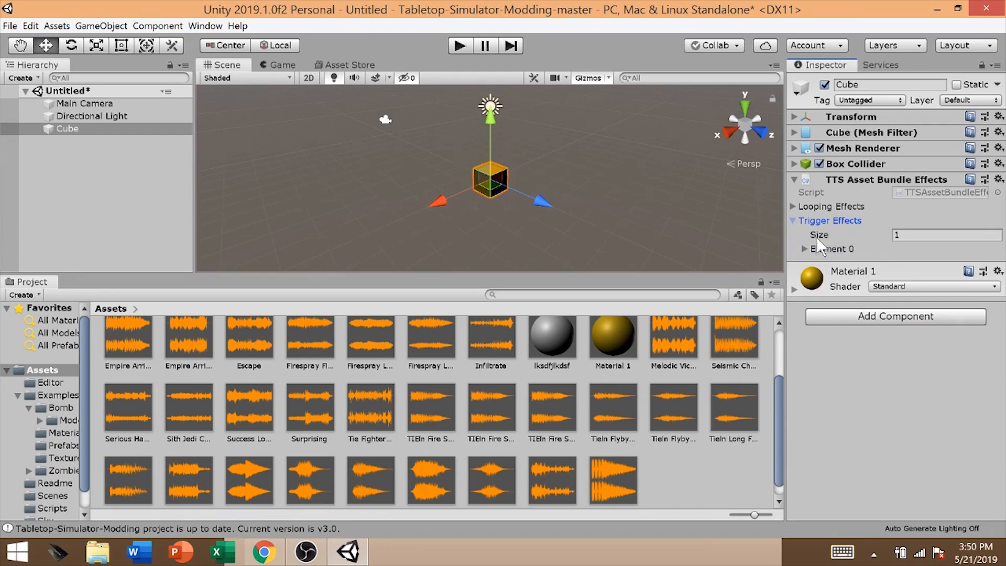
click(915, 236)
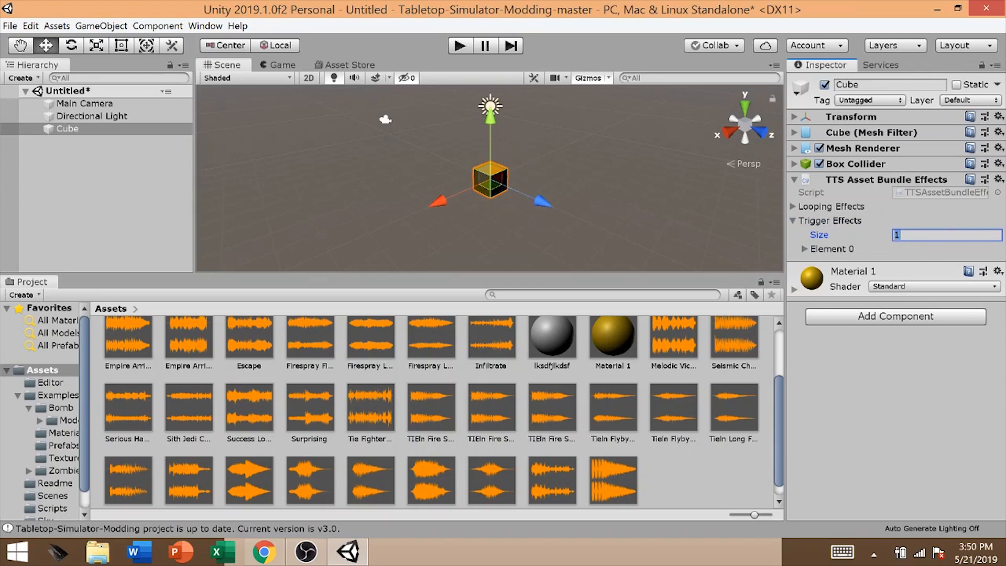
key(Return)
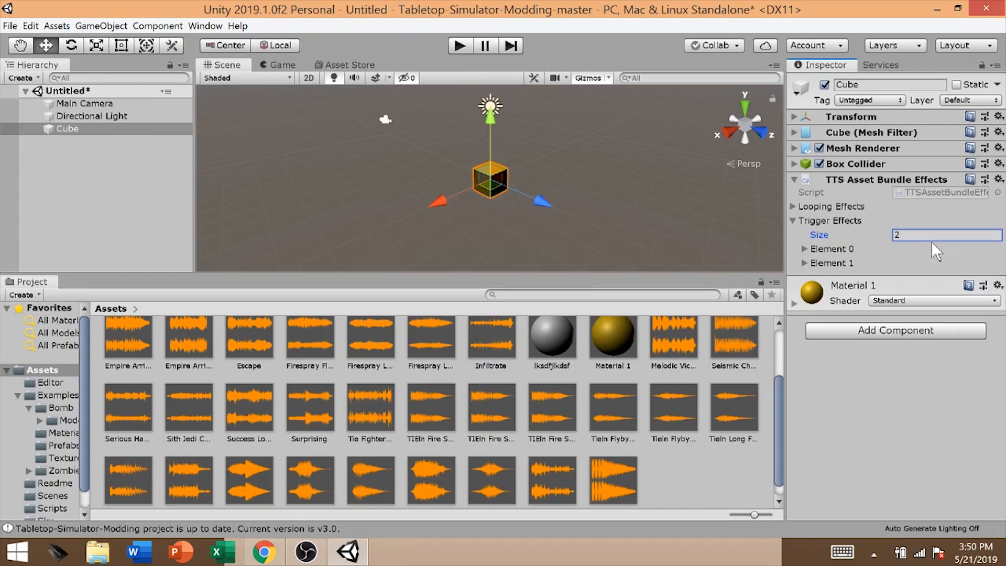
Try a Trigger Effects size of 10 and set it back to 2
click(929, 236)
text(10)
key(Return)
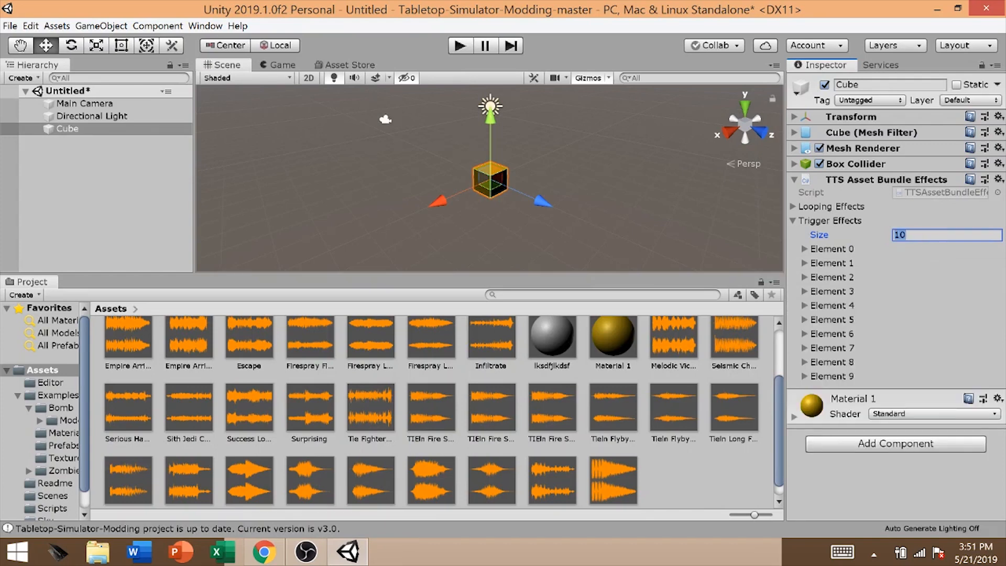
text(2)
key(Return)
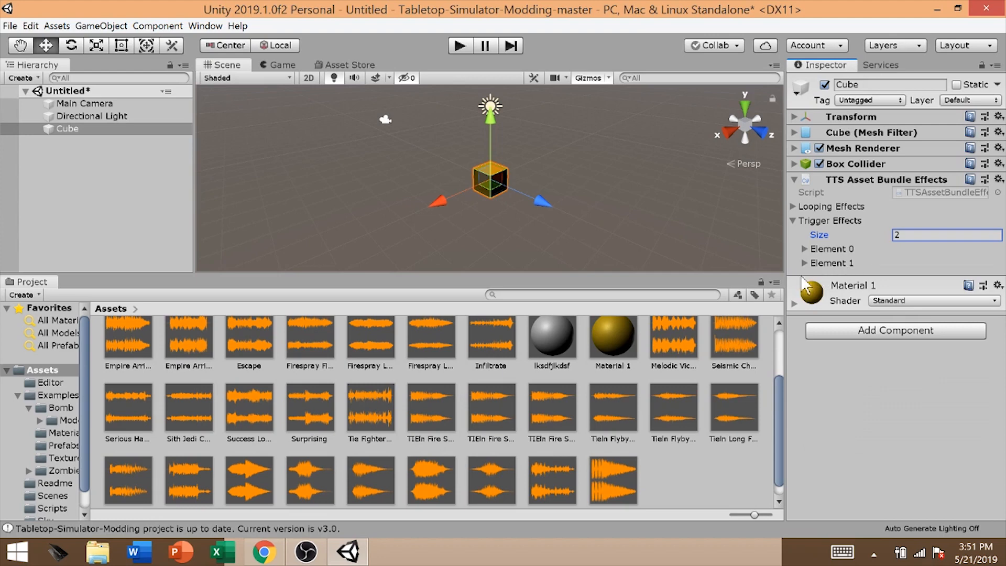
Assign the TIEIn Fire Stutter audio clip as the sound of the first trigger effect, Element 0
click(803, 248)
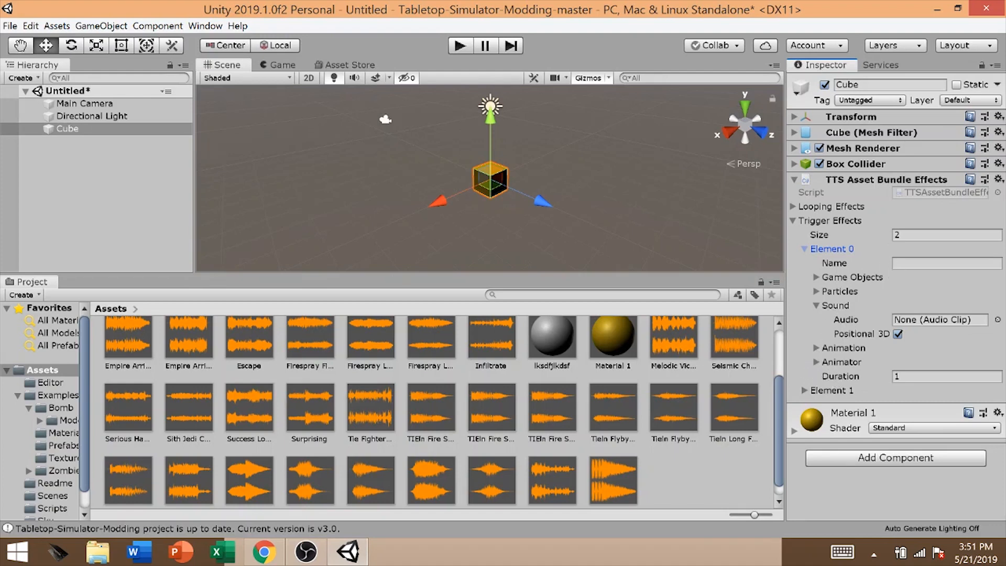
click(998, 320)
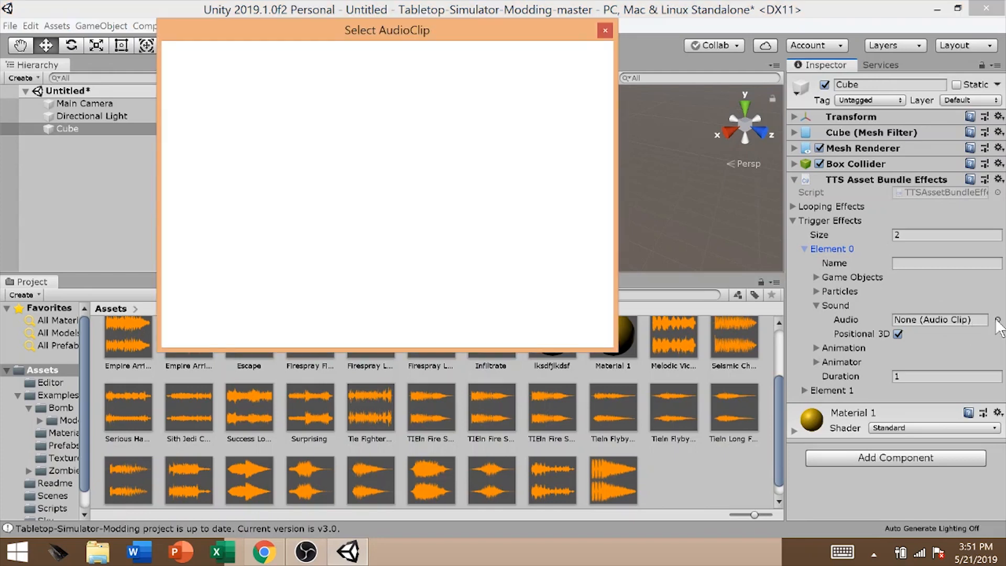
scroll(369, 195, down, 5)
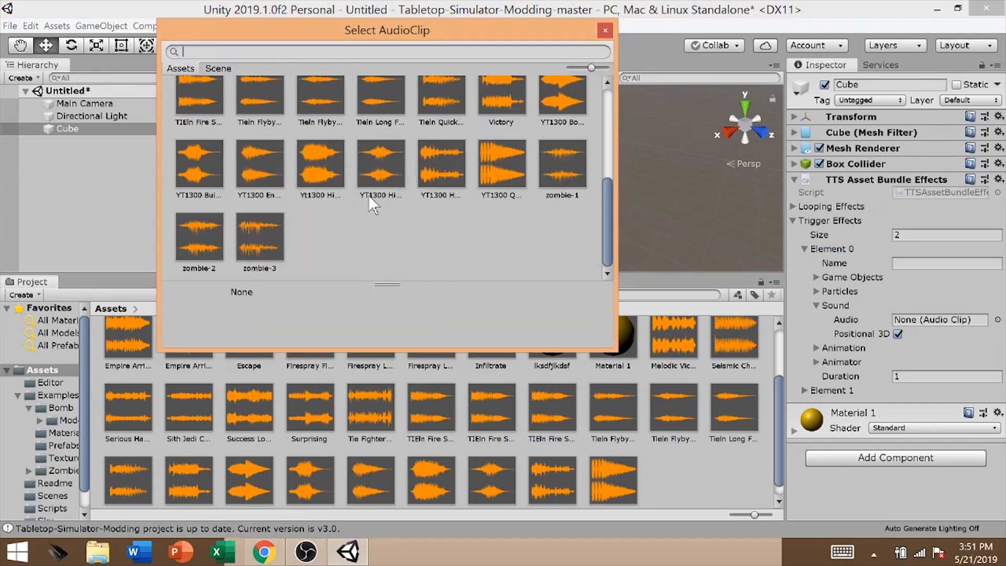
scroll(369, 195, up, 2)
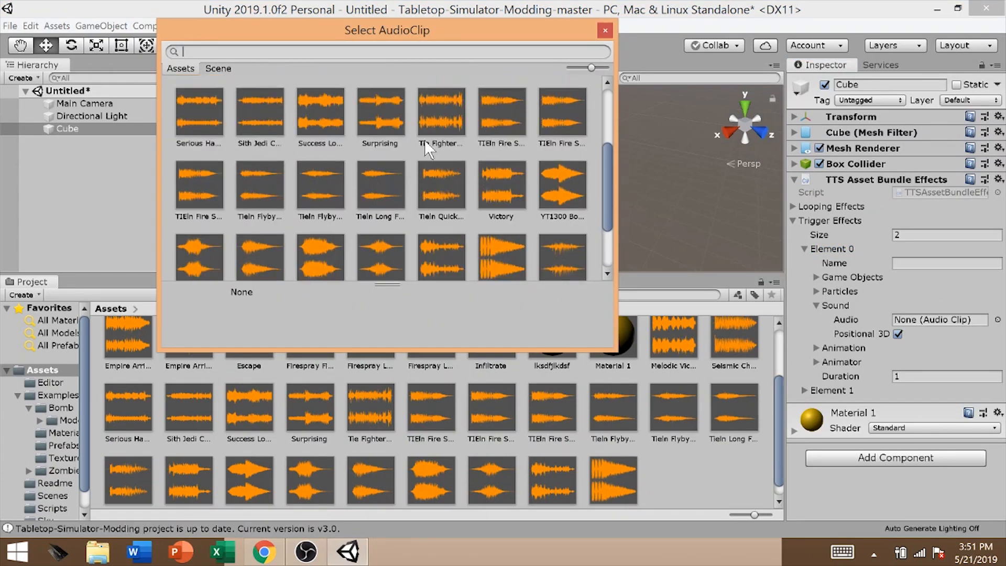
click(493, 121)
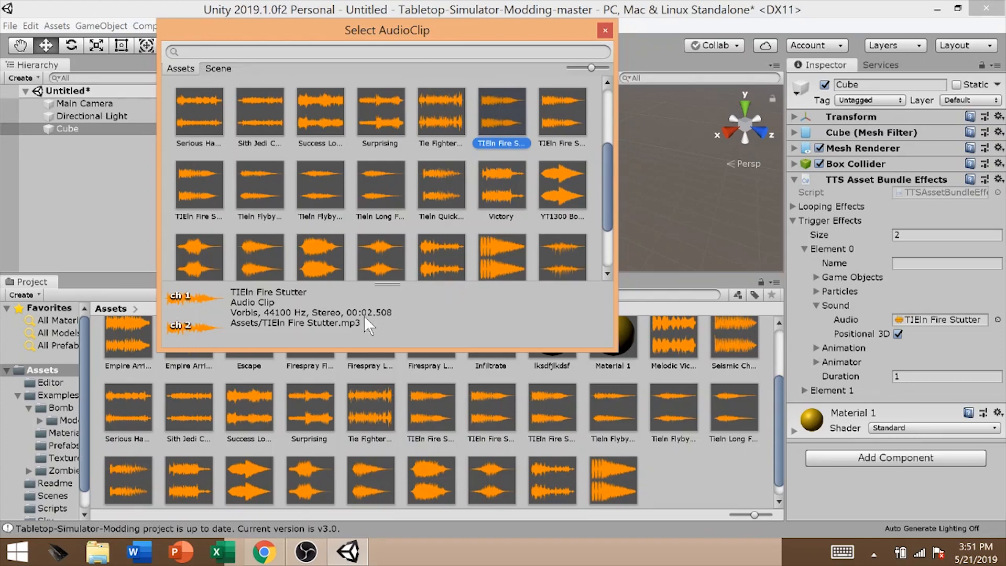
double_click(508, 115)
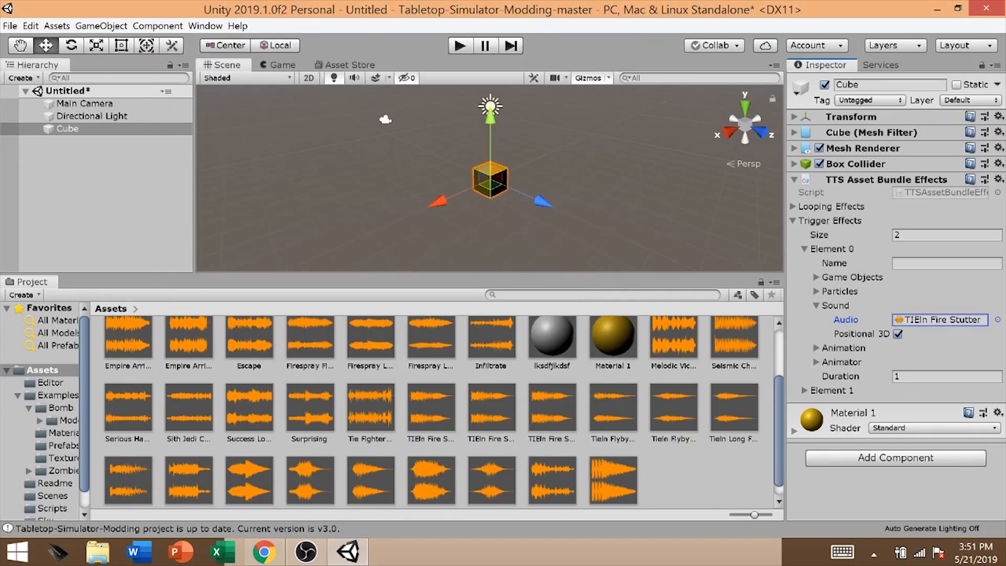
Set the first trigger effect's duration to 3 and name it TIEIn Fire Stutter
click(919, 378)
key(BackSpace)
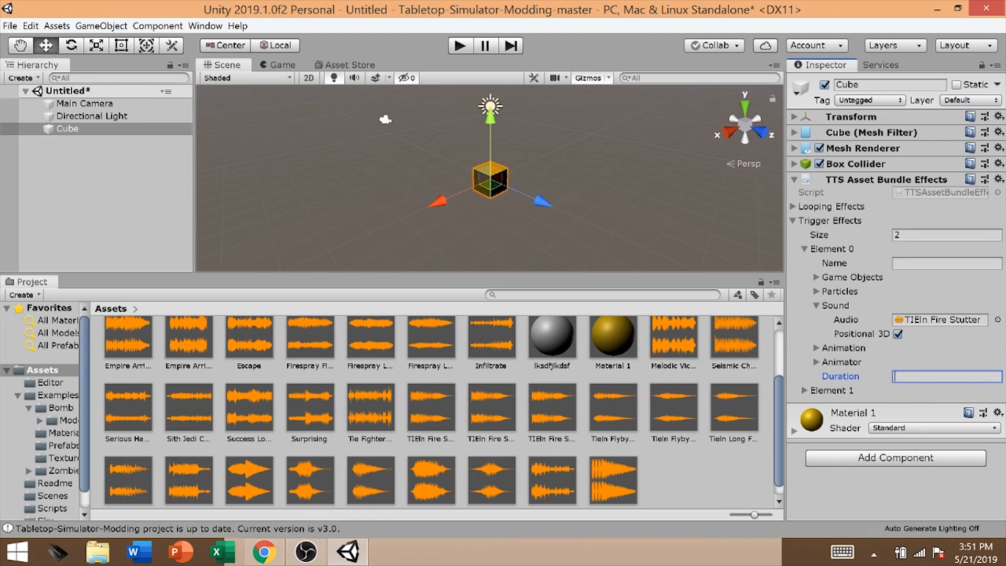
text(3)
key(BackSpace)
text(3)
click(915, 265)
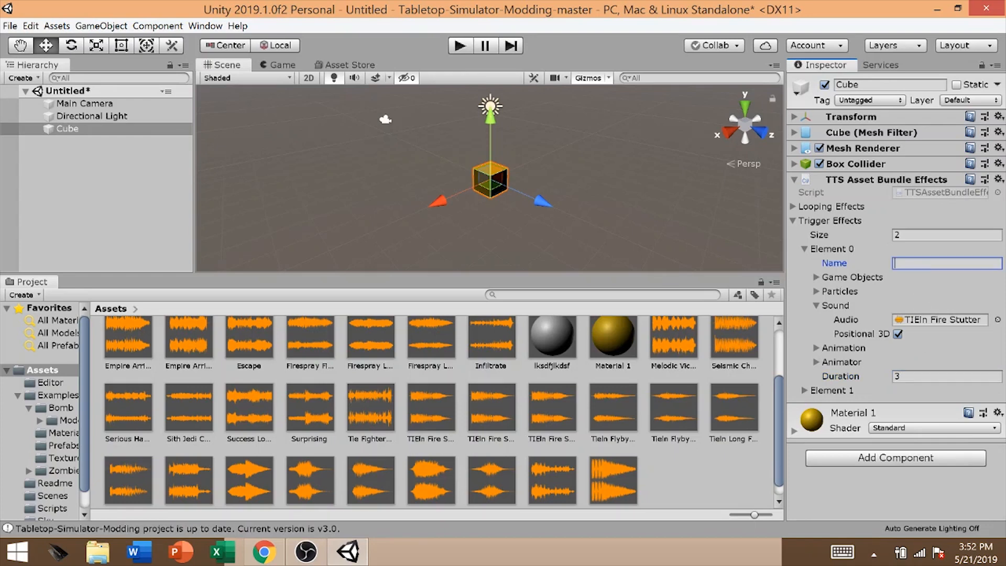
text(TIEIn Fire Stutter)
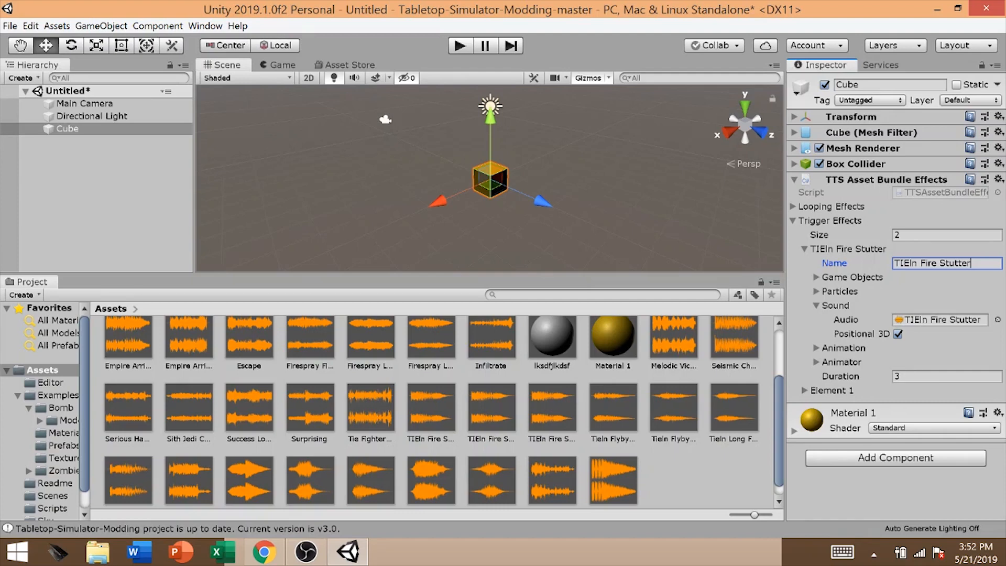
click(805, 250)
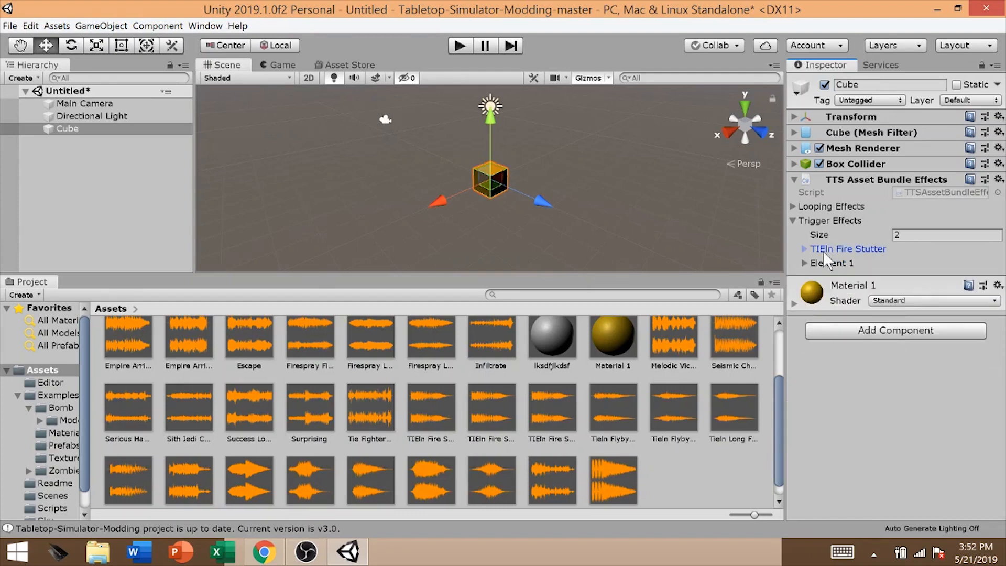
Assign the TieIn Flyby Crisp audio clip as the sound of the second trigger effect, Element 1
click(804, 264)
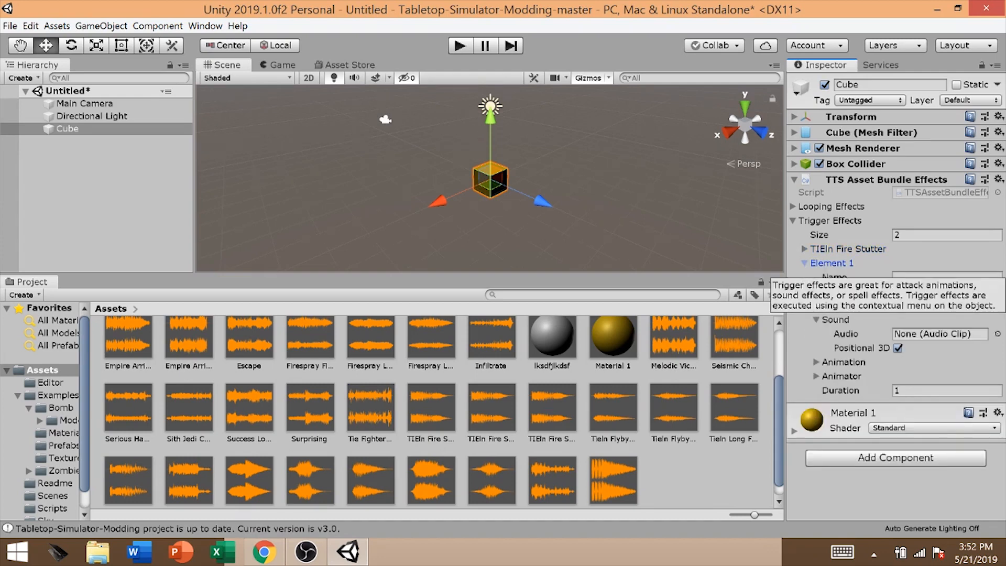
click(998, 334)
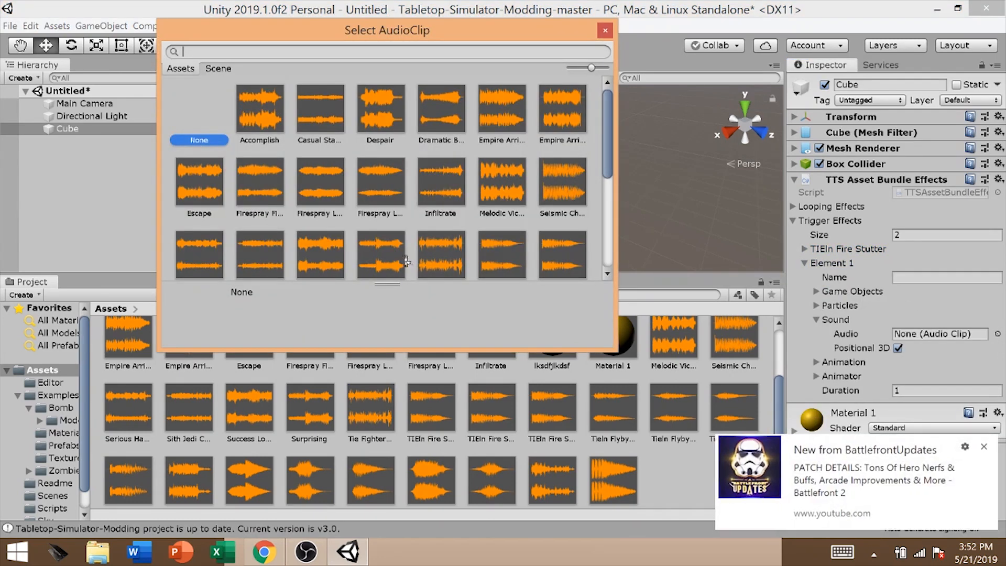
scroll(404, 256, down, 5)
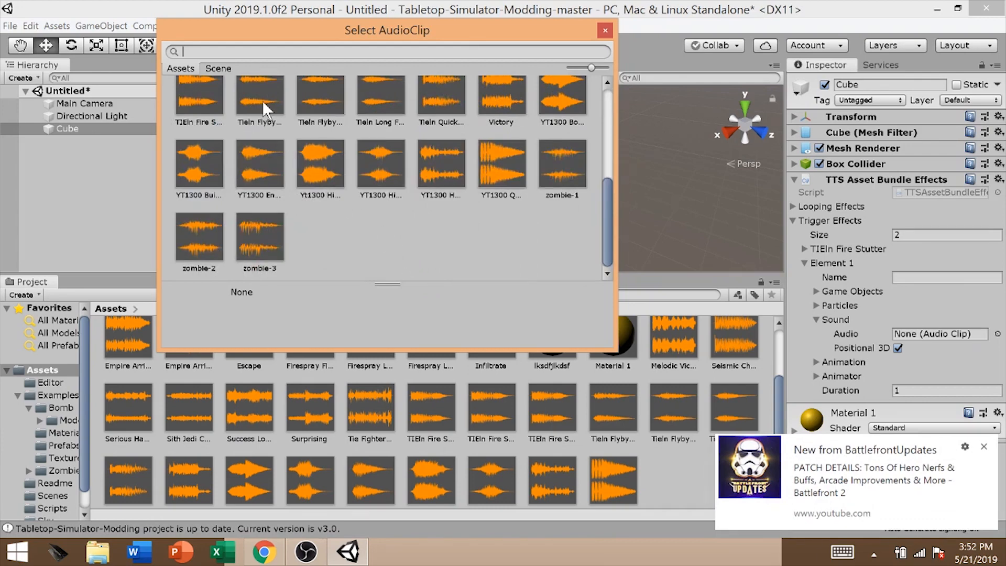
click(984, 448)
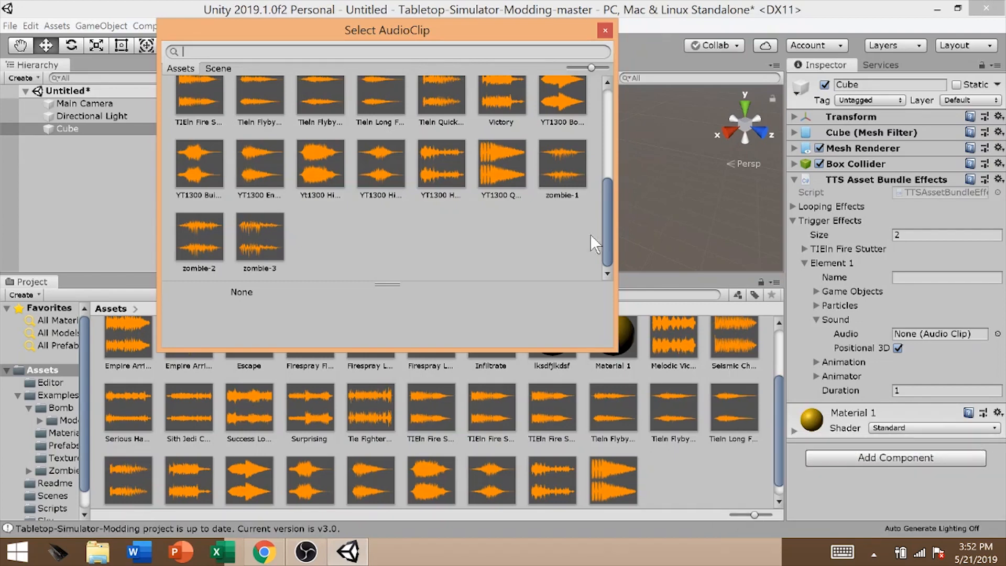
click(326, 103)
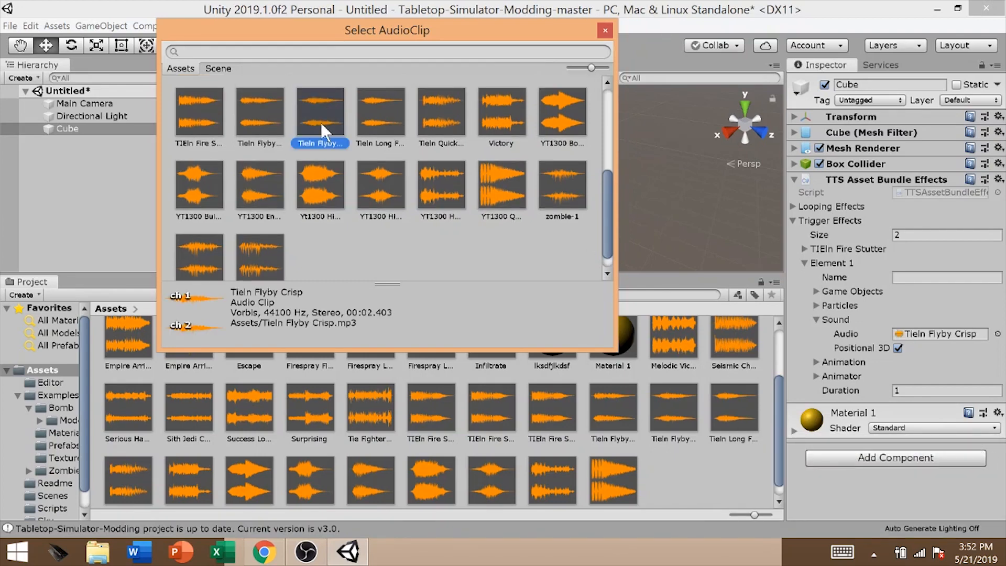
double_click(321, 121)
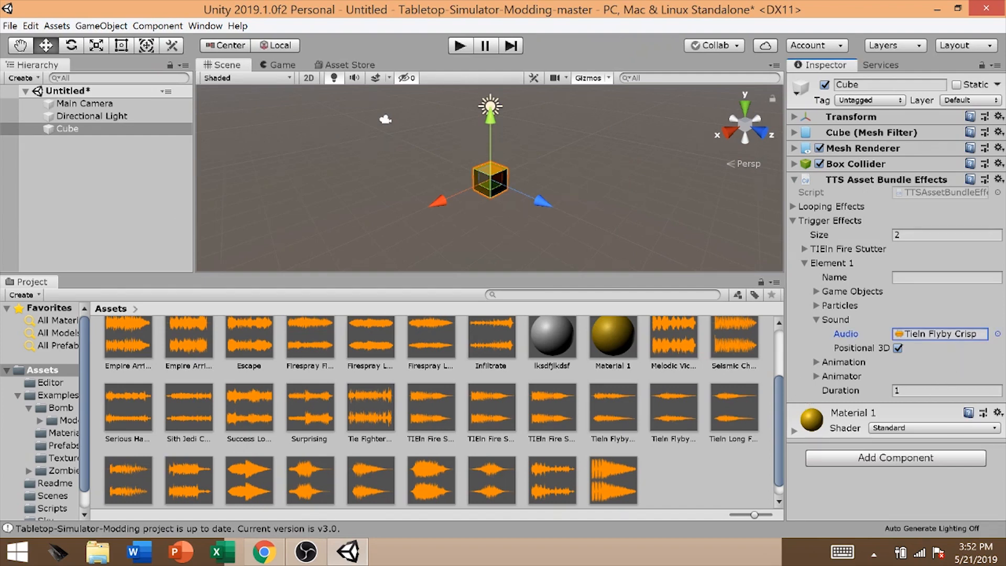
click(998, 334)
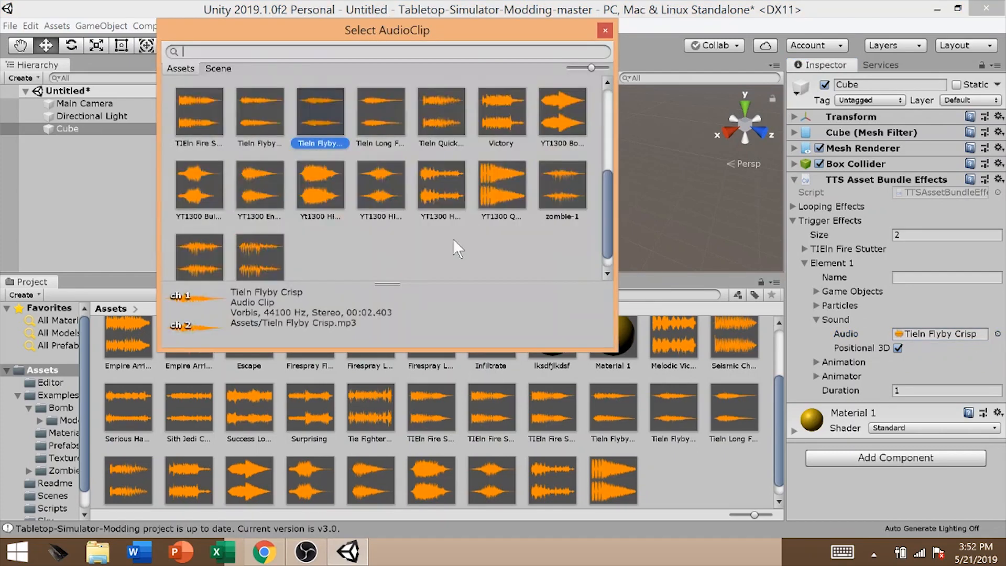
double_click(318, 133)
Set the second trigger effect's duration to 3 and name it TIEIn Flyby Crisp
click(898, 390)
text(3)
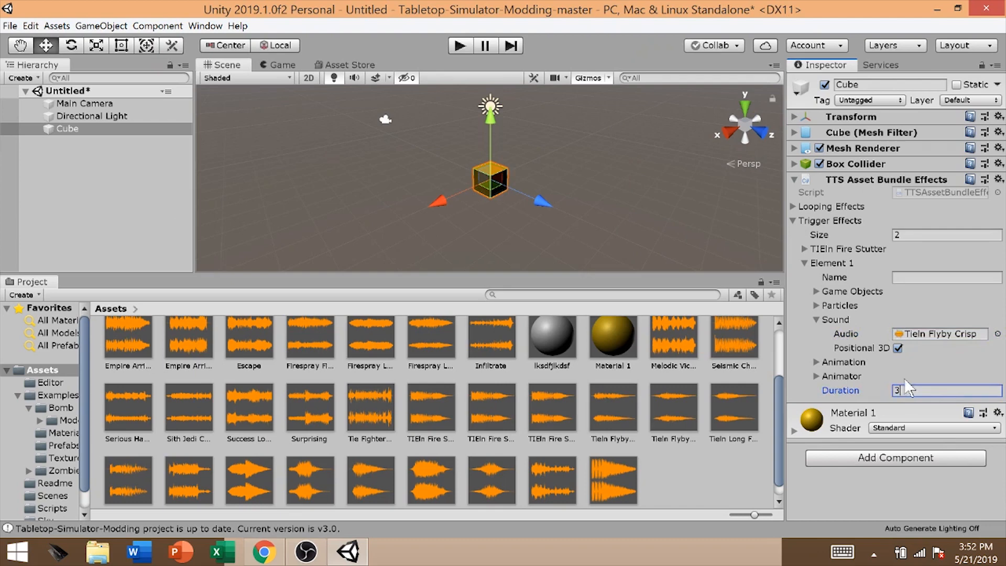
click(922, 277)
text(T)
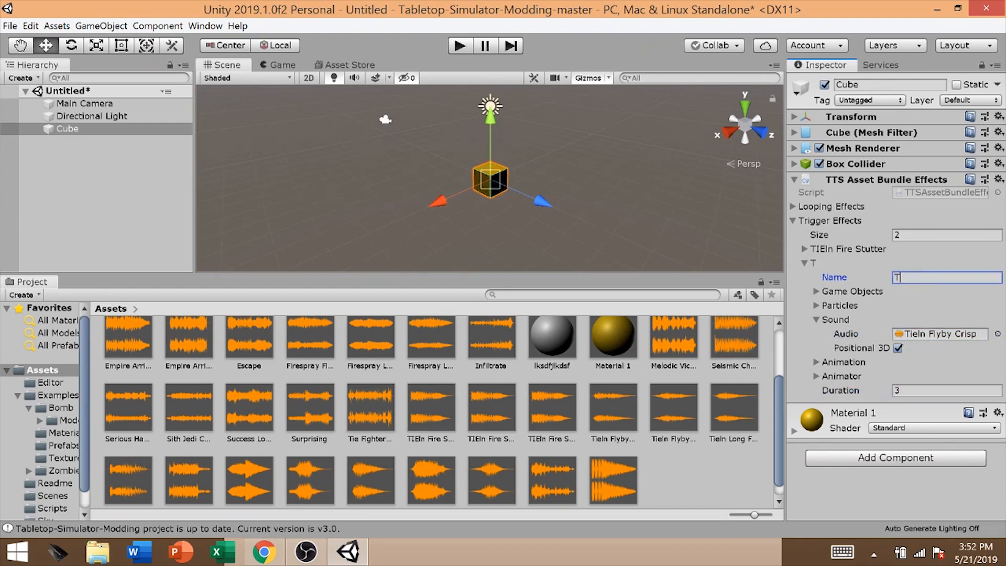
text(IEIn Flyb)
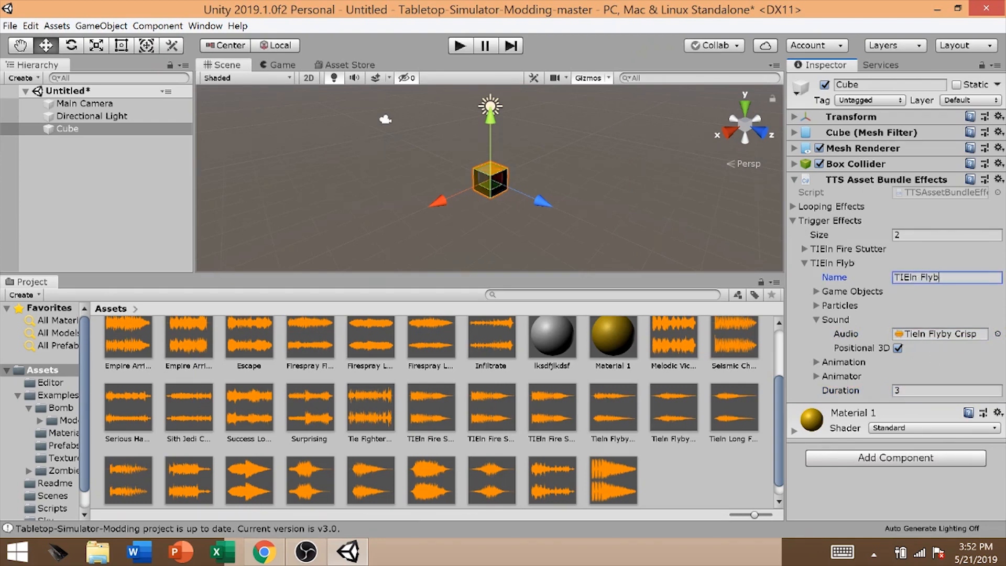
text(y Crisp)
click(806, 264)
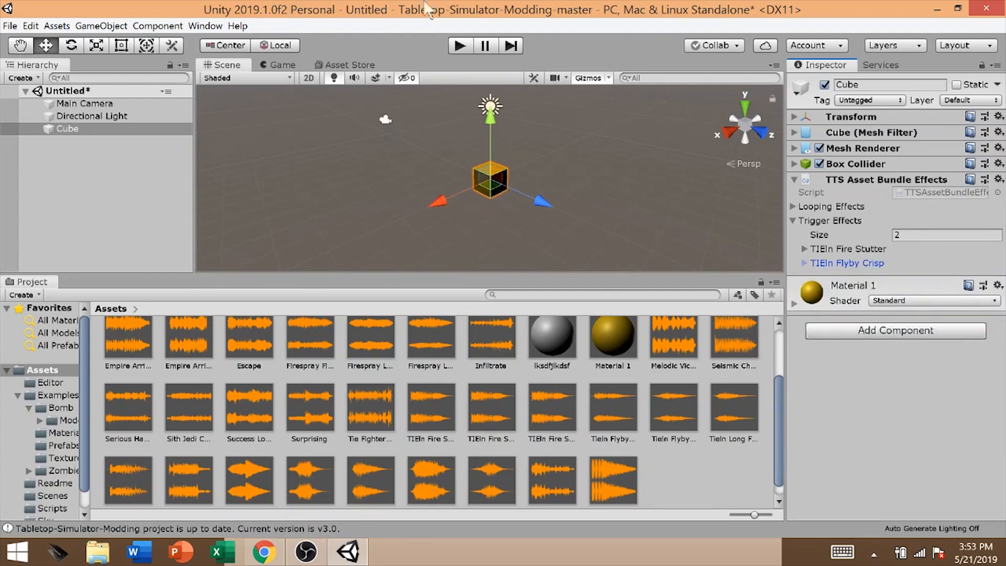
Open the Examples > Prefabs assets folder and rename the scene's Cube object as TIE cube
click(68, 445)
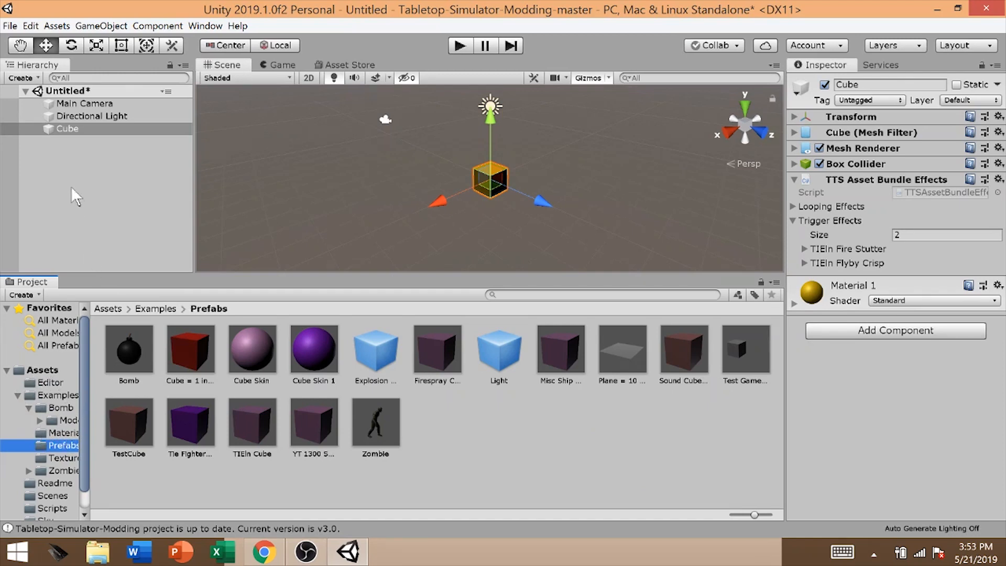
click(70, 128)
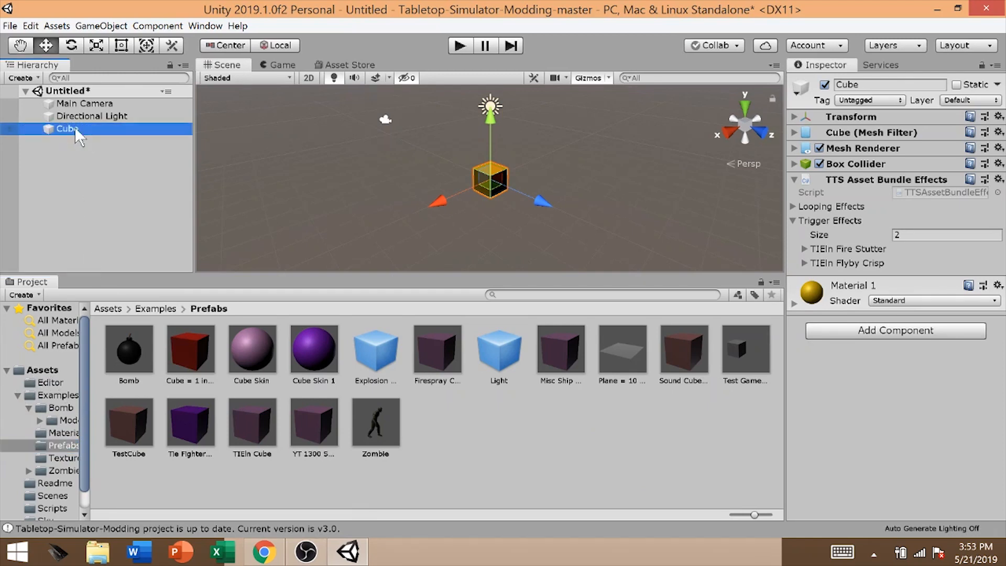
right_click(76, 129)
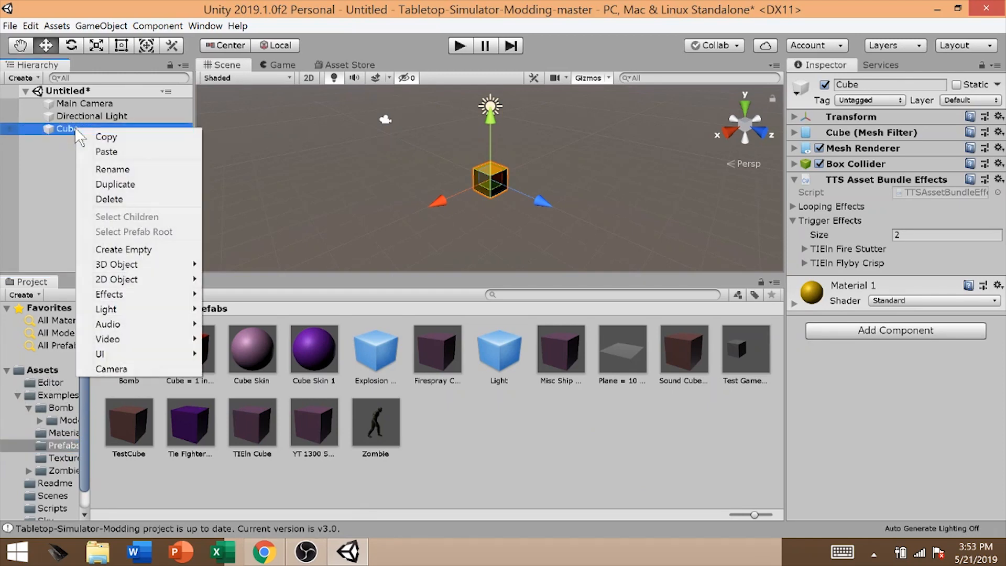
click(139, 169)
text(TIE cube)
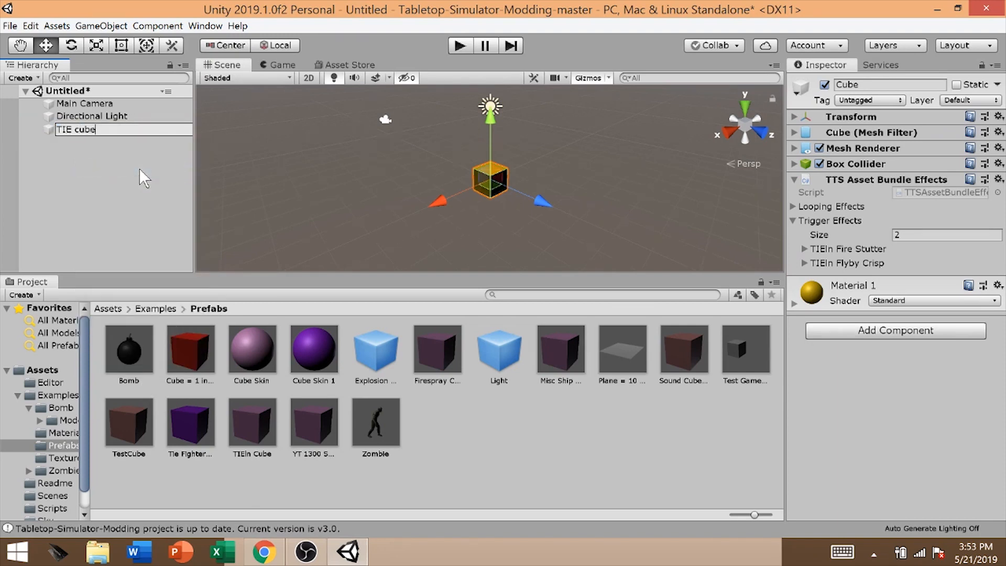
key(Return)
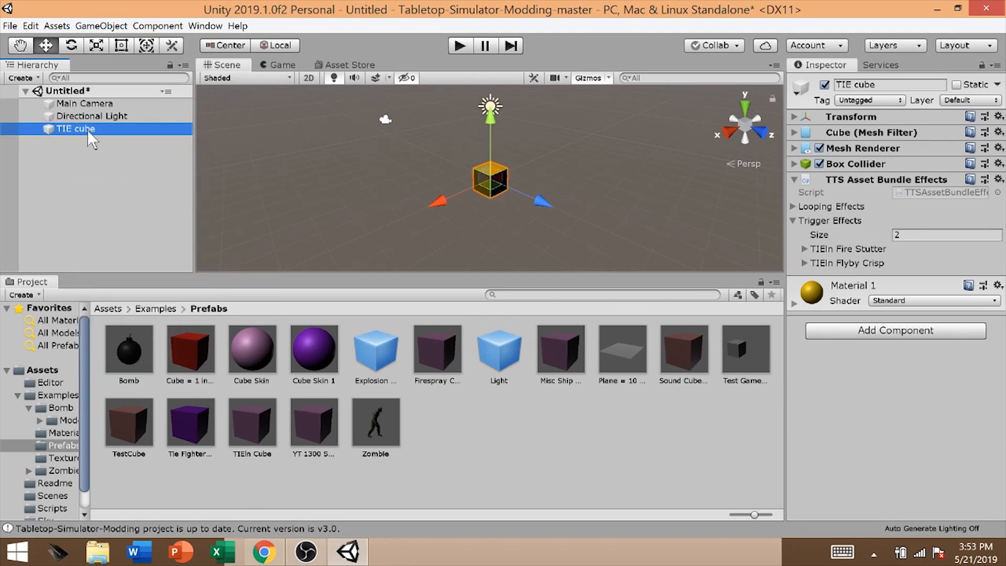
Create a prefab of the TIE cube scene object in the Prefabs folder
drag(87, 130, 500, 437)
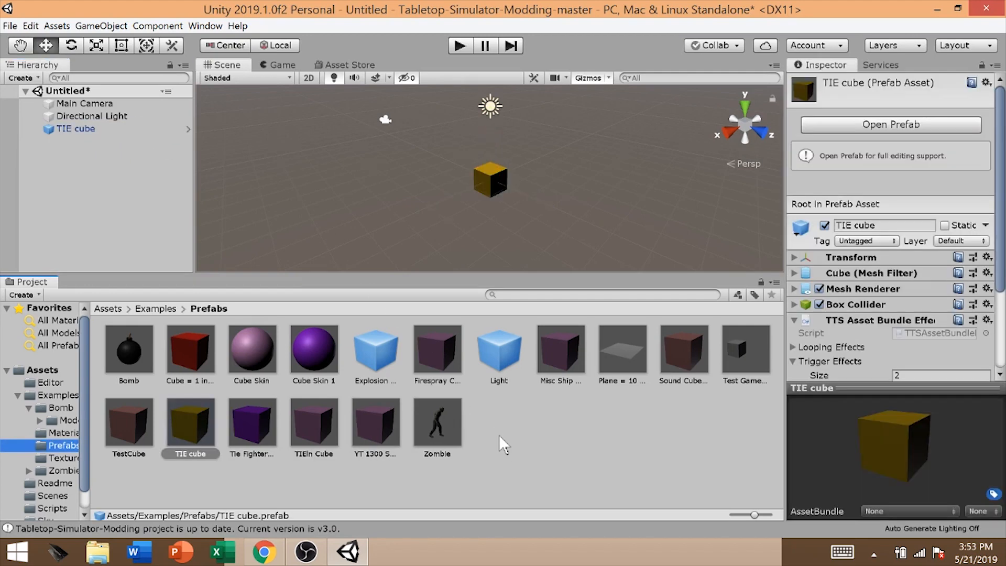
click(189, 454)
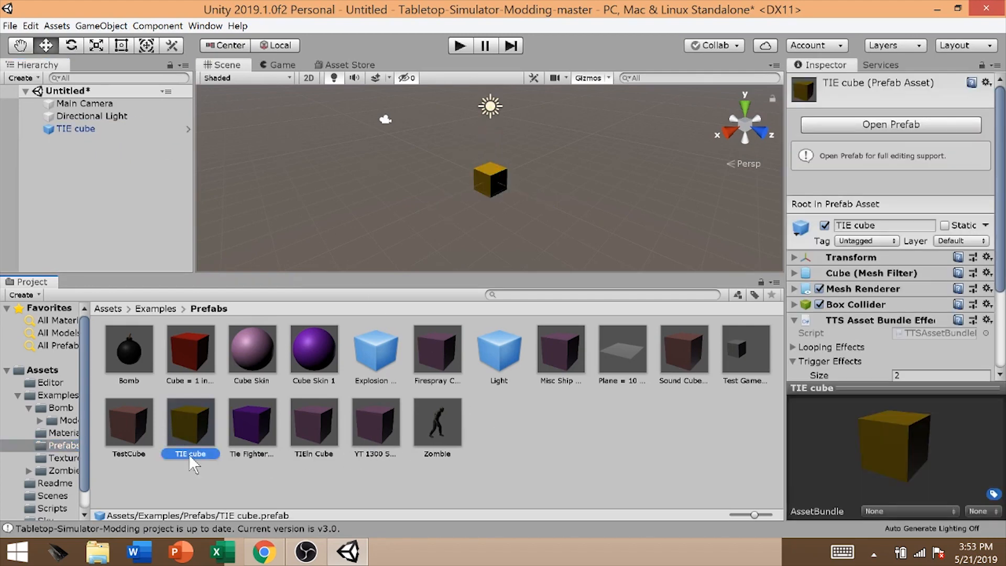
click(192, 474)
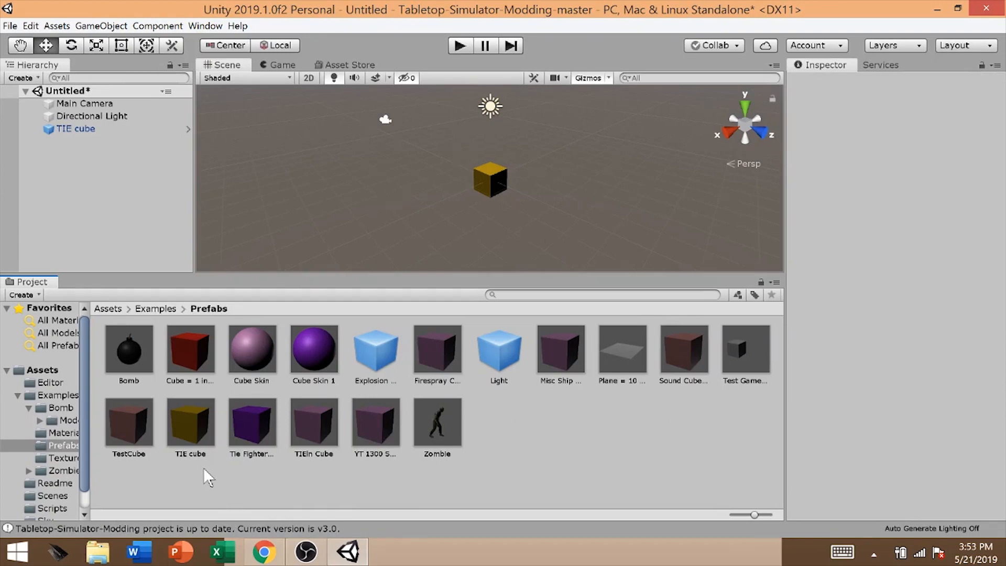
click(202, 440)
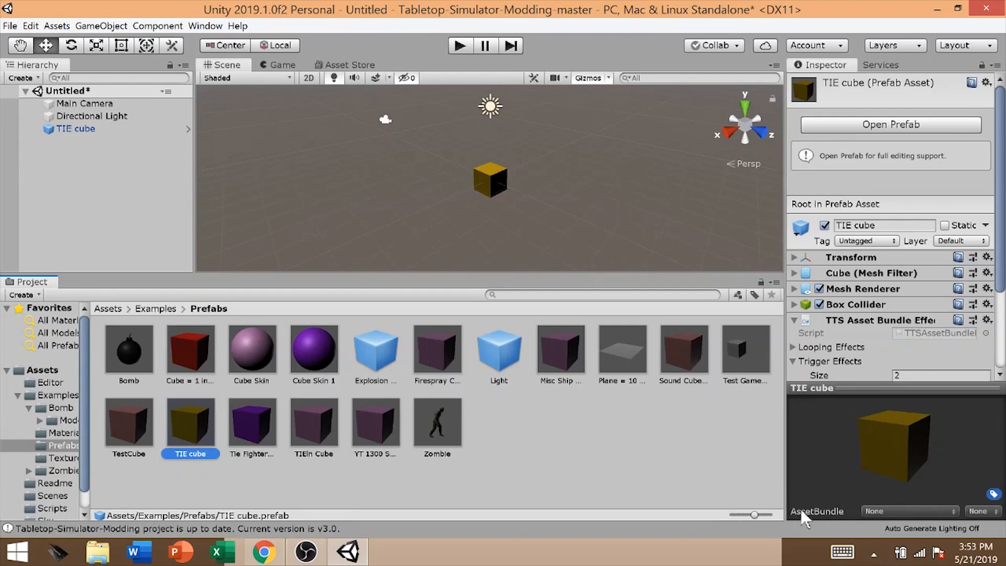
click(865, 511)
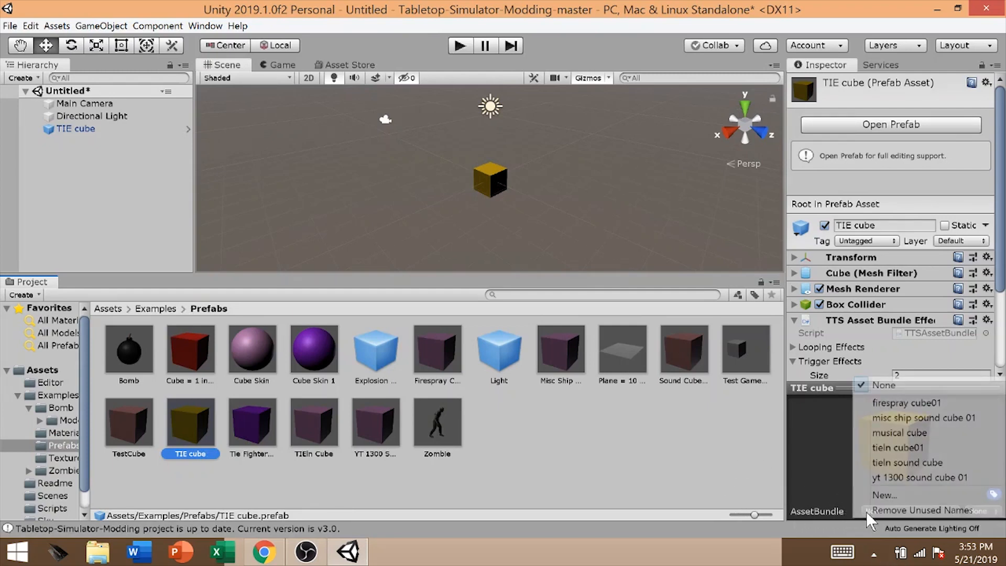
click(882, 494)
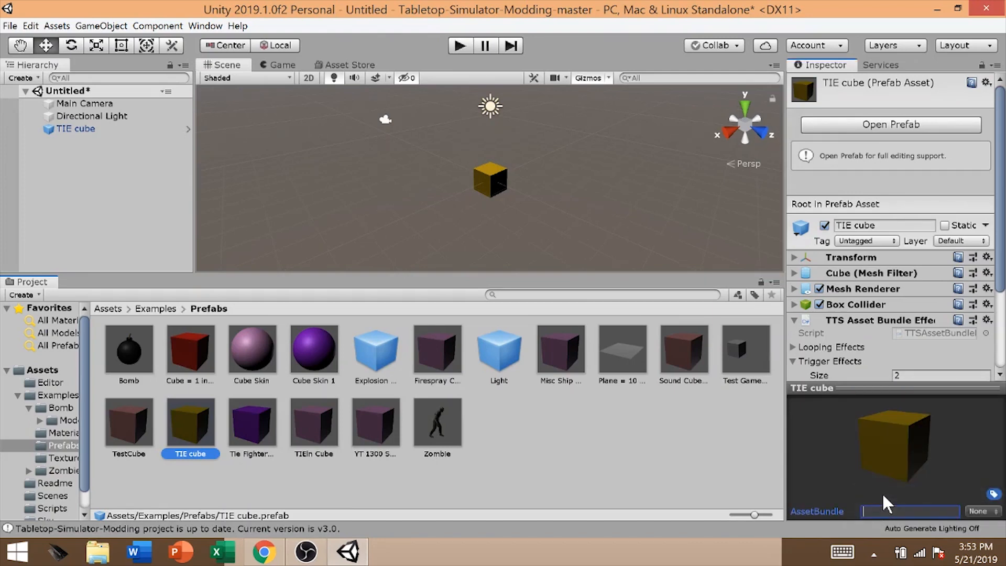
click(687, 468)
Assign the TIE cube prefab to a new AssetBundle named TIE cube 01
click(192, 444)
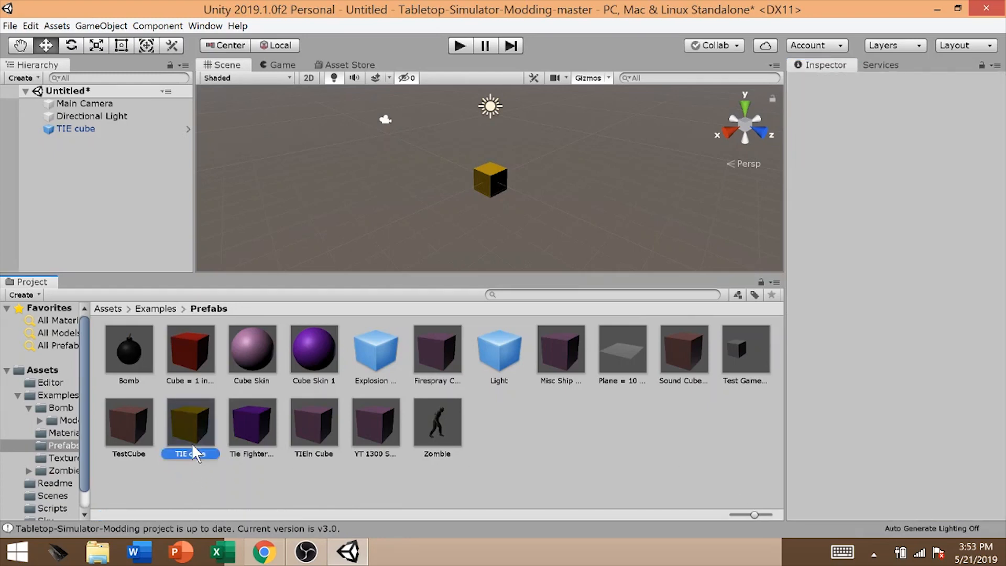
click(911, 507)
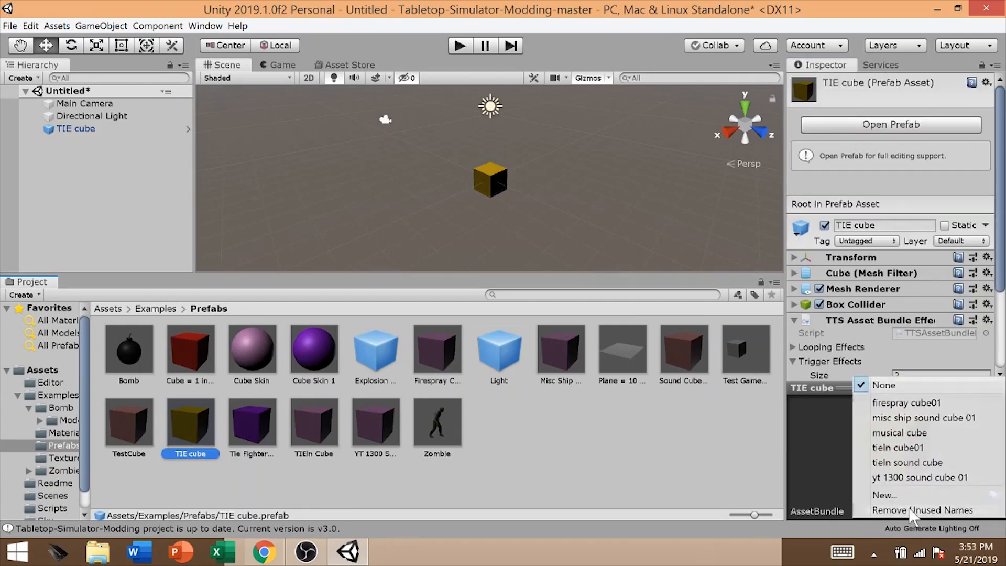
click(886, 493)
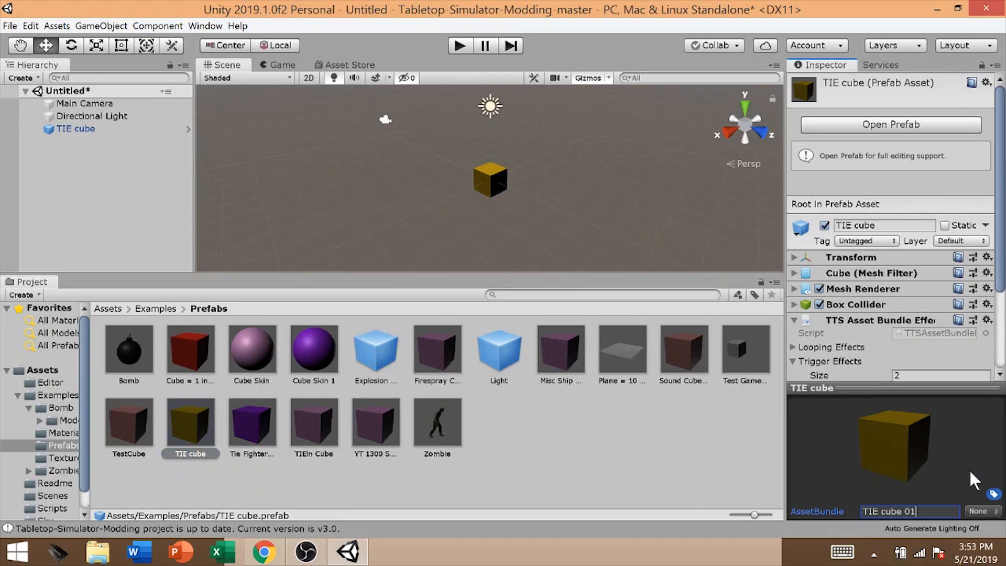
key(Return)
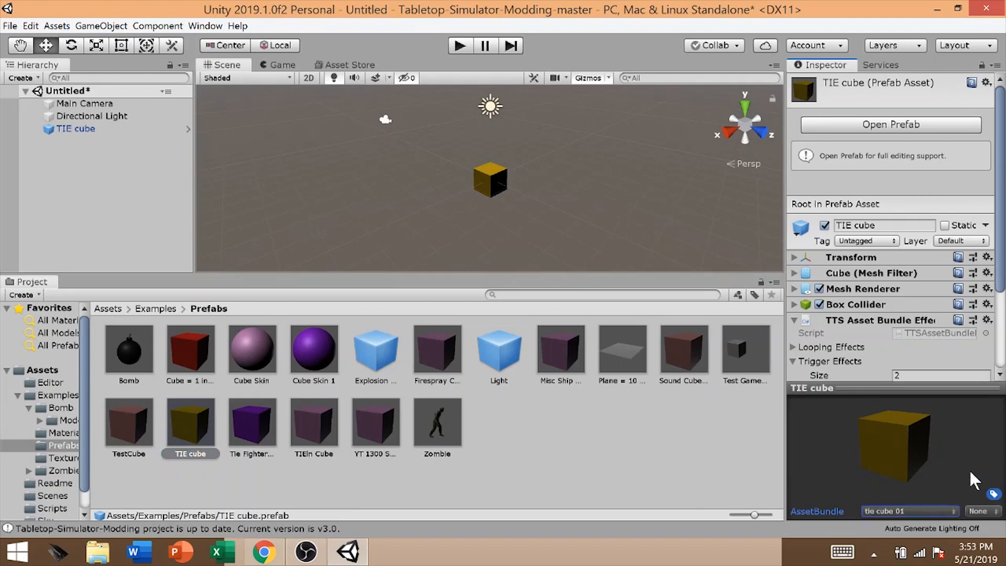
Build the project's AssetBundles from the Prefabs folder
click(538, 485)
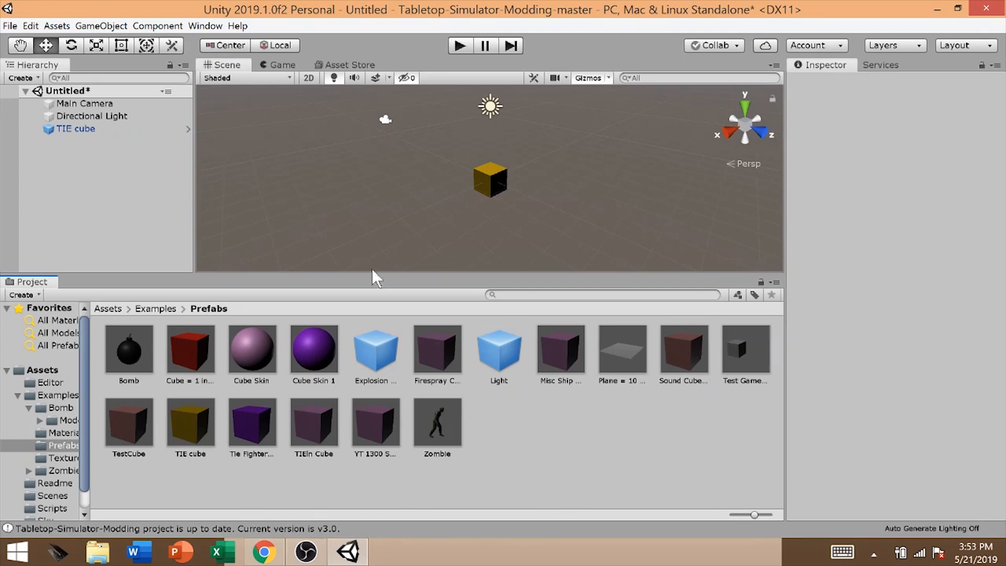
right_click(525, 433)
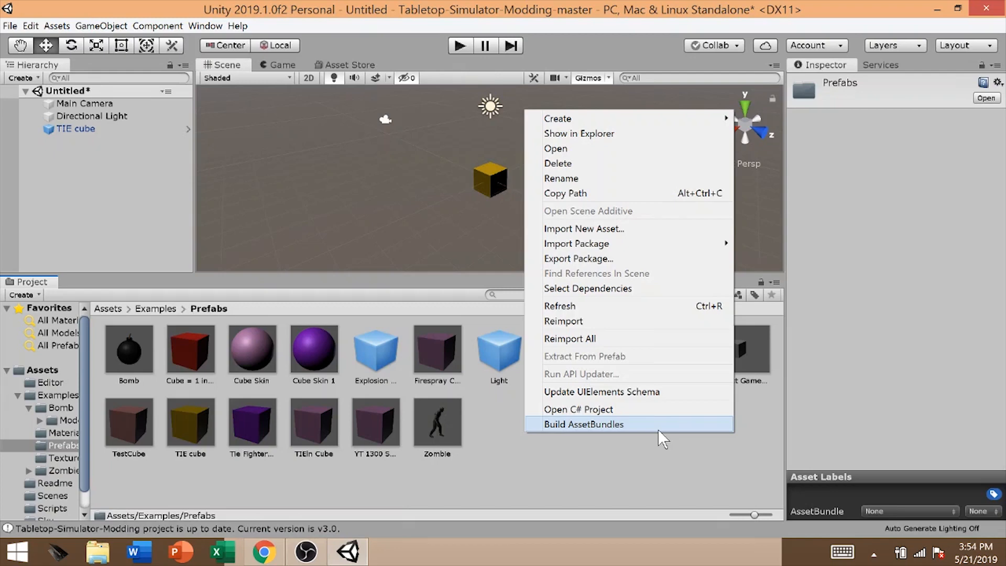
click(591, 427)
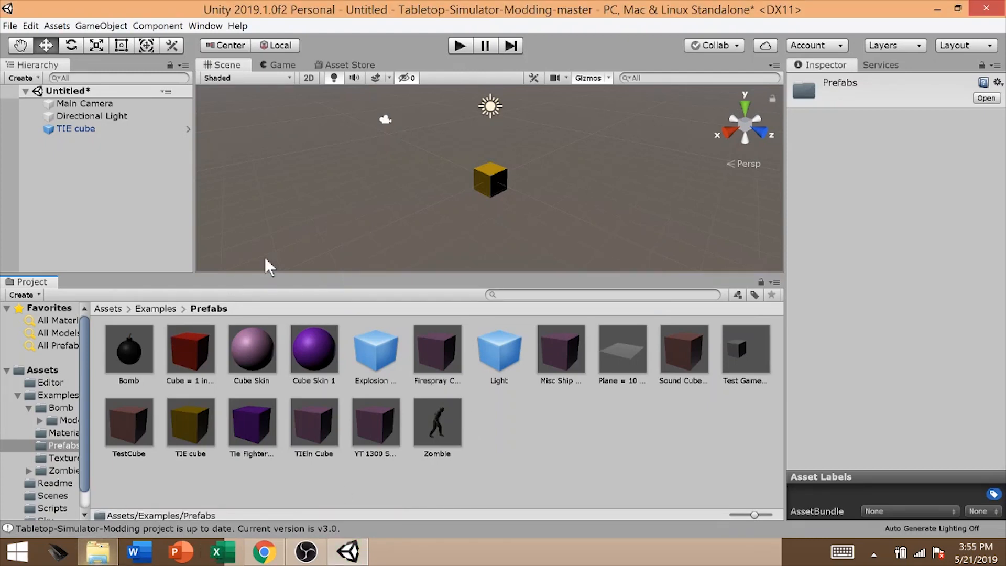
Switch to File Explorer and open the Edge of the Empire folder under Desktop > Star Wars > Games
click(98, 551)
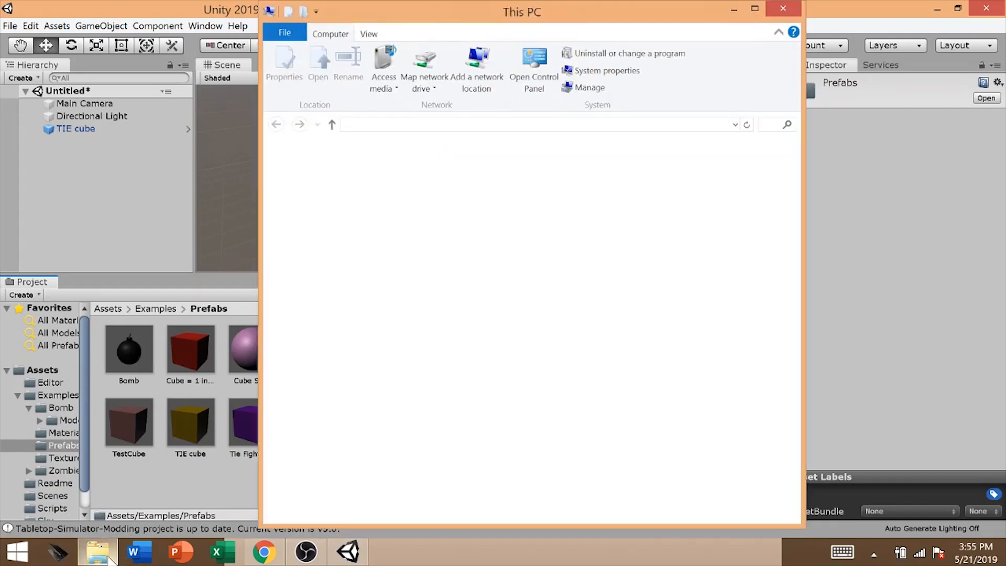
click(339, 201)
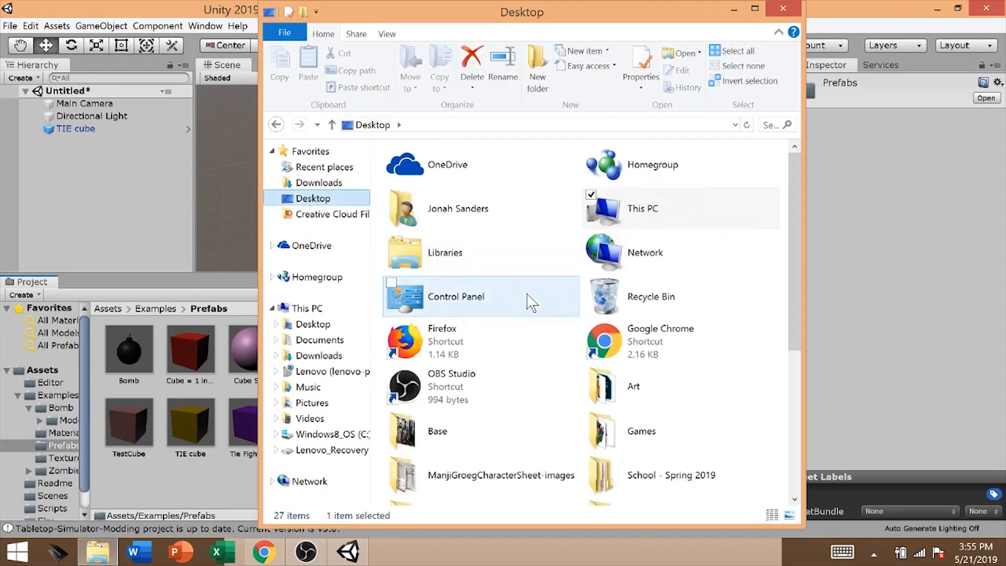
drag(795, 211, 775, 376)
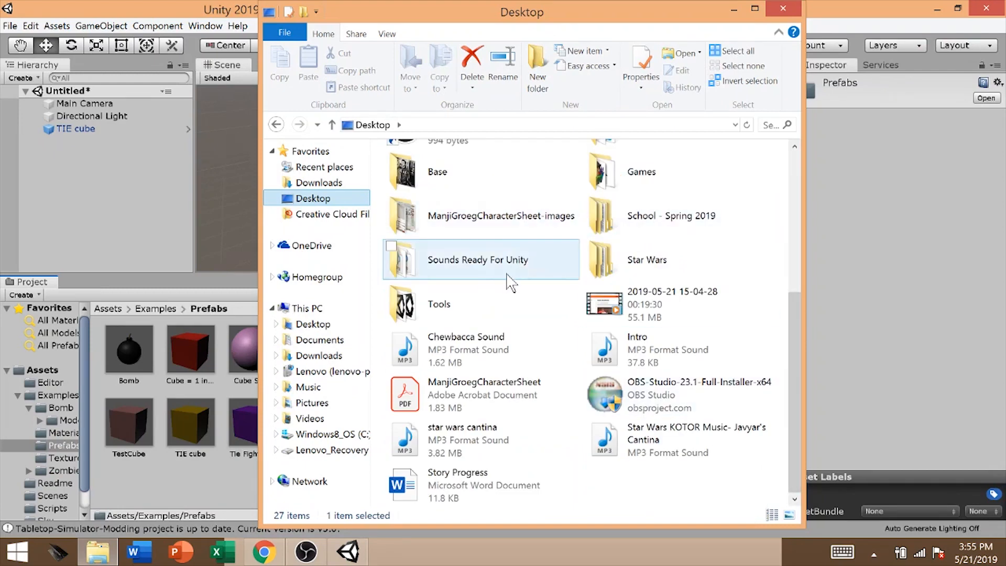
double_click(623, 273)
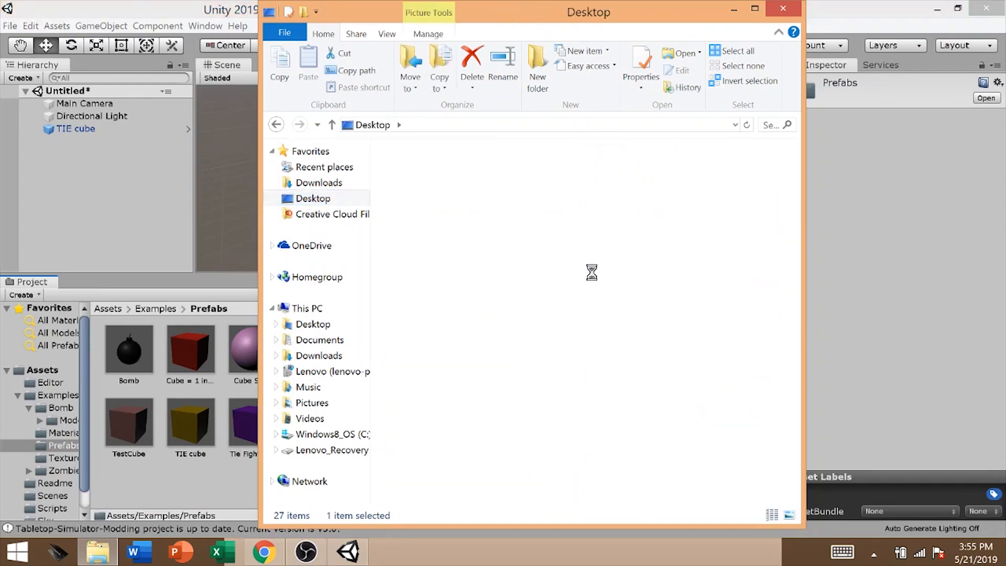
double_click(427, 189)
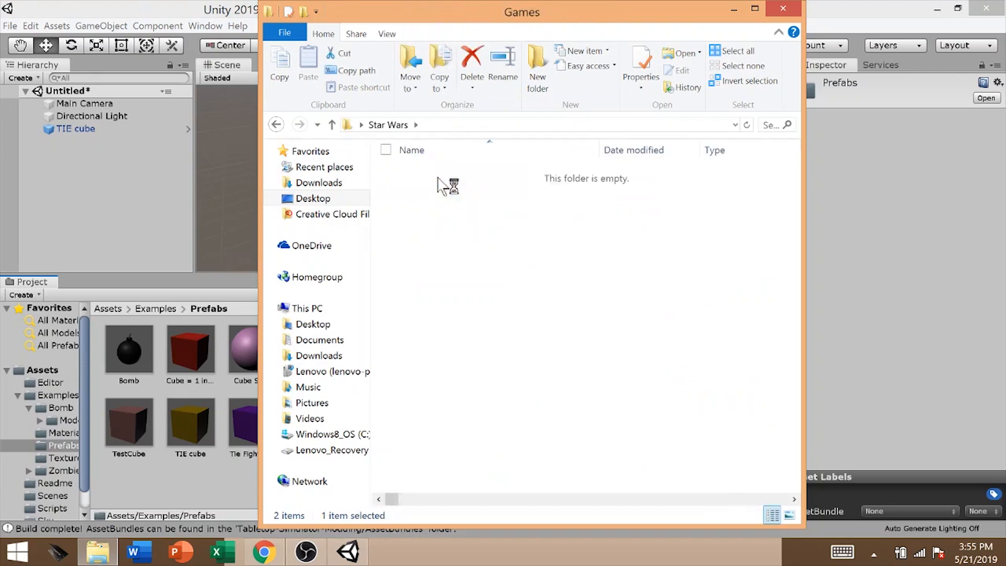
click(445, 175)
double_click(444, 176)
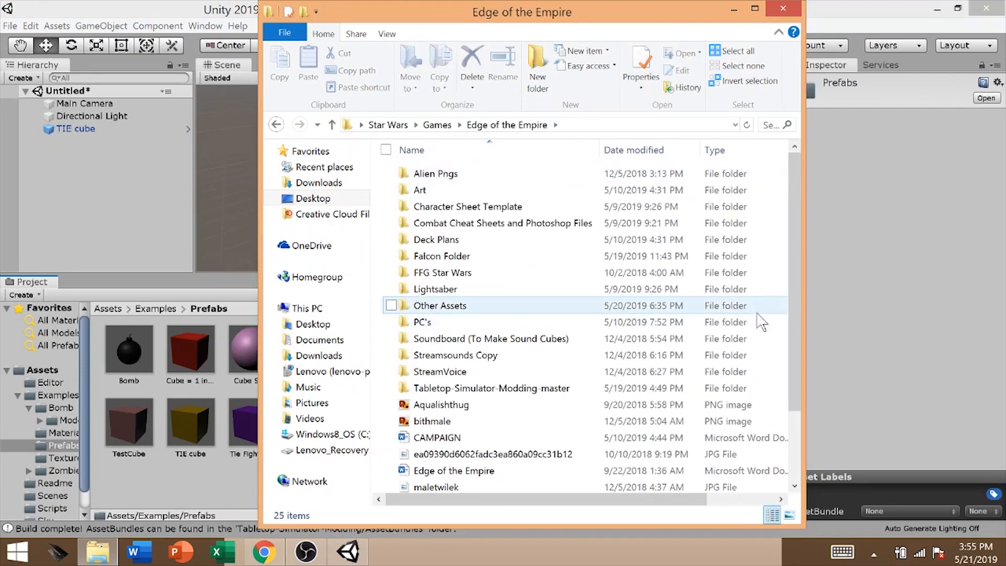
Examine the built bundle files in the AssetBundles folder of the nested Tabletop-Simulator-Modding-master folder and close File Explorer
drag(795, 322, 783, 395)
scroll(786, 406, down, 3)
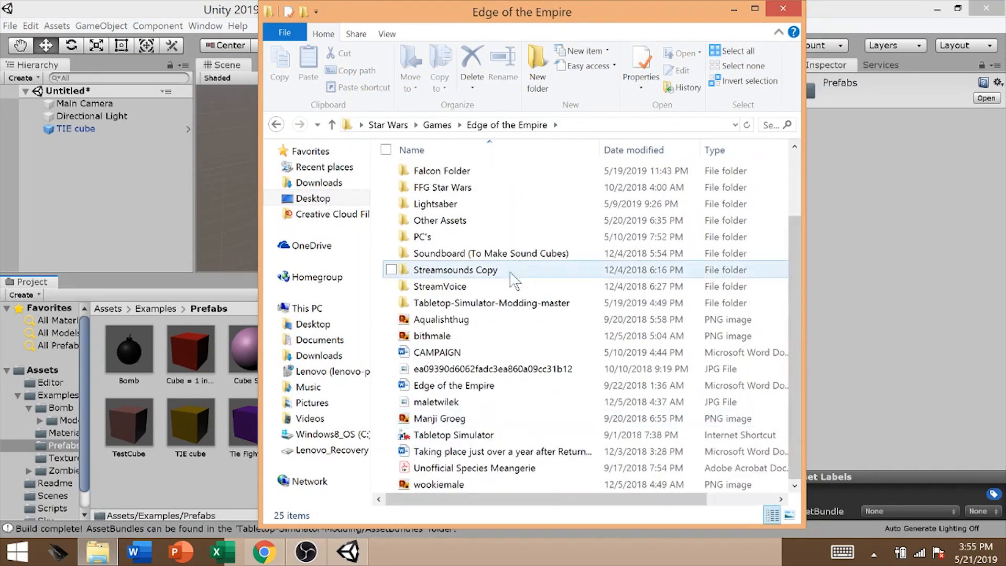
click(516, 303)
double_click(517, 303)
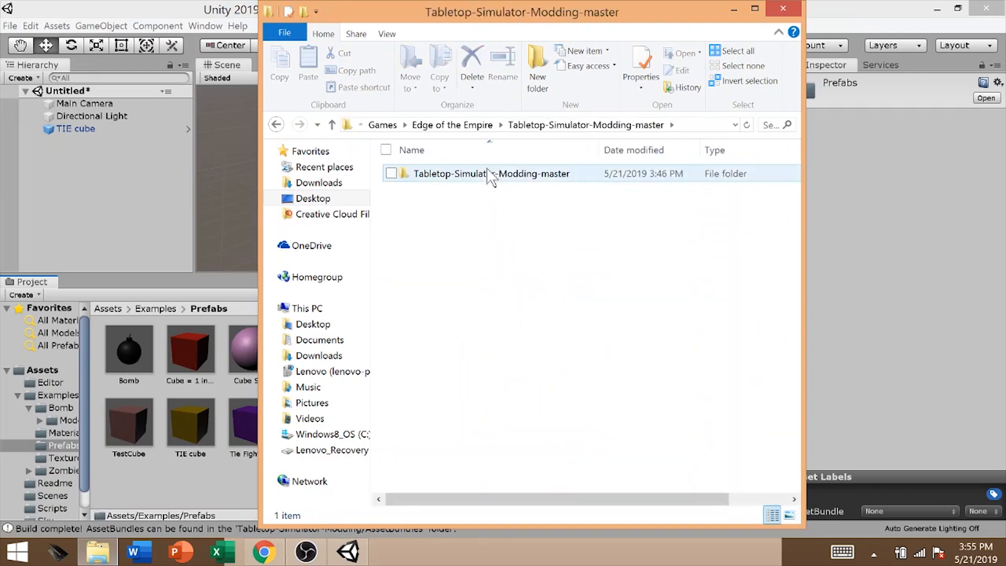
double_click(492, 178)
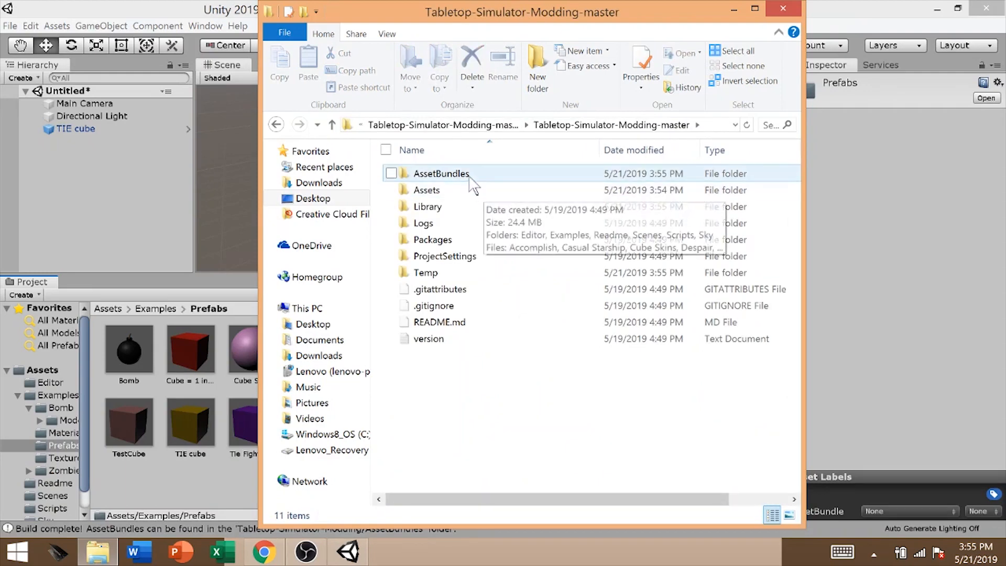
double_click(488, 179)
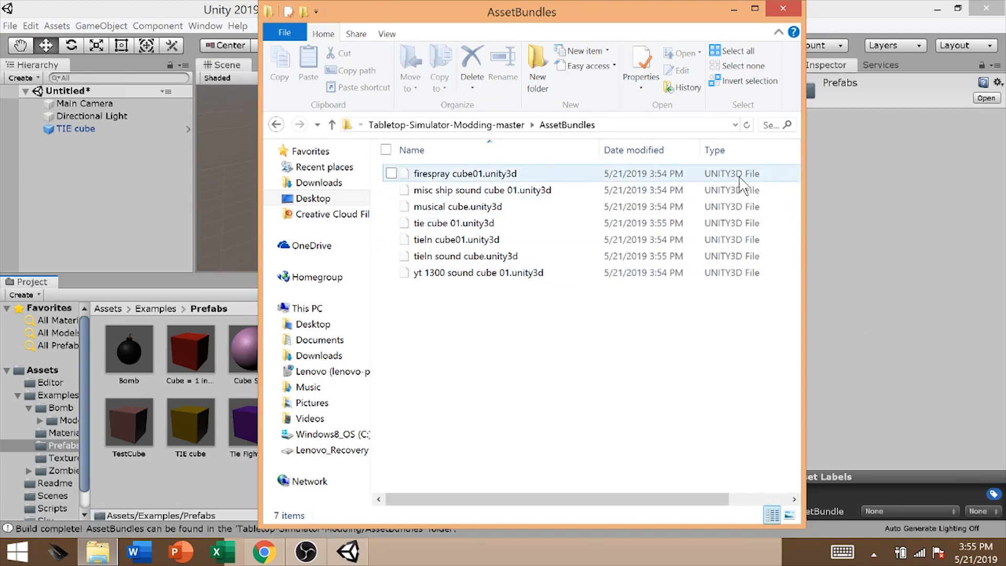
click(783, 8)
Search the installed programs for Tabletop Simulator and launch it
click(17, 551)
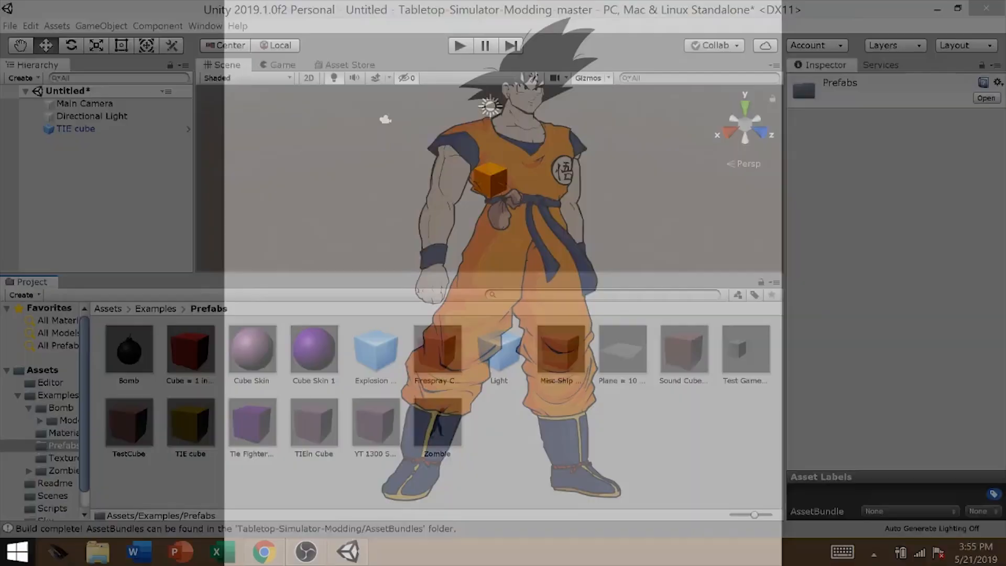
text(tabletop Simulator)
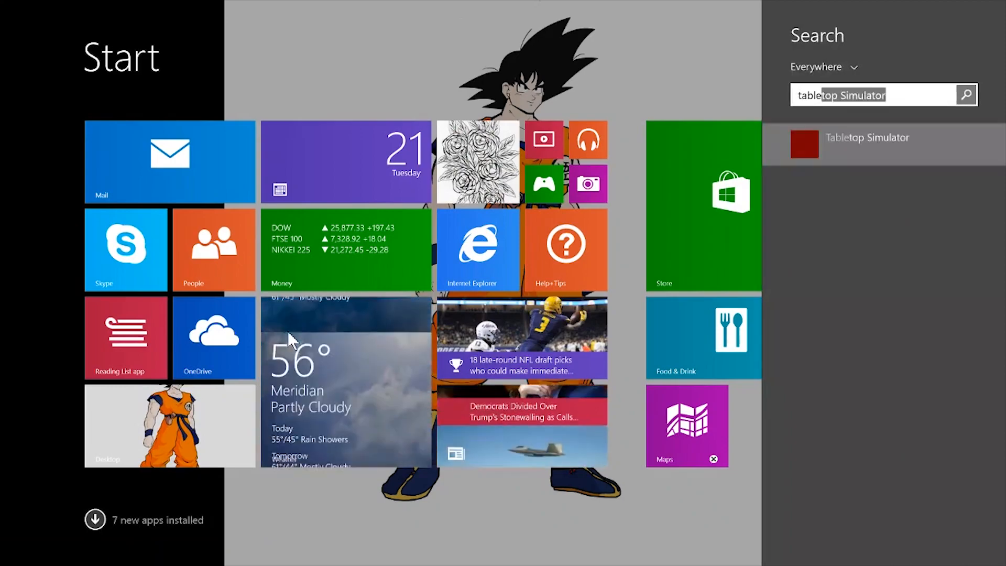
key(super)
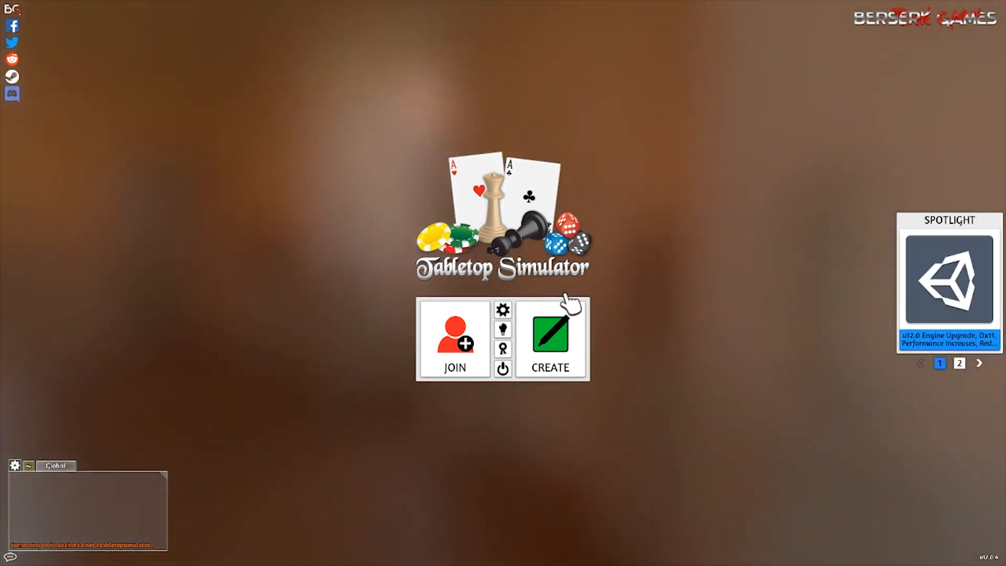
Create a singleplayer game and dismiss the Games window to leave an empty table
click(548, 341)
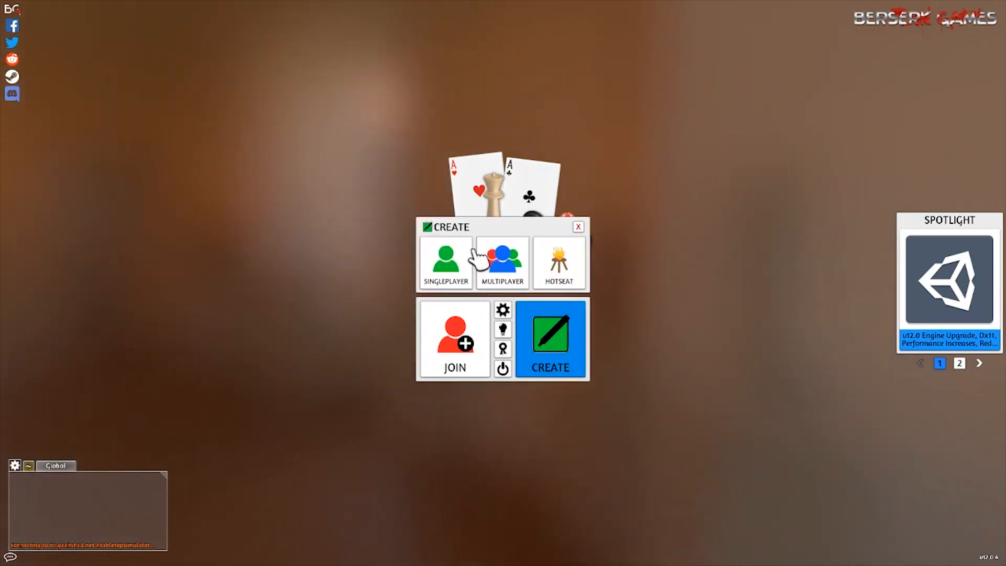
click(443, 276)
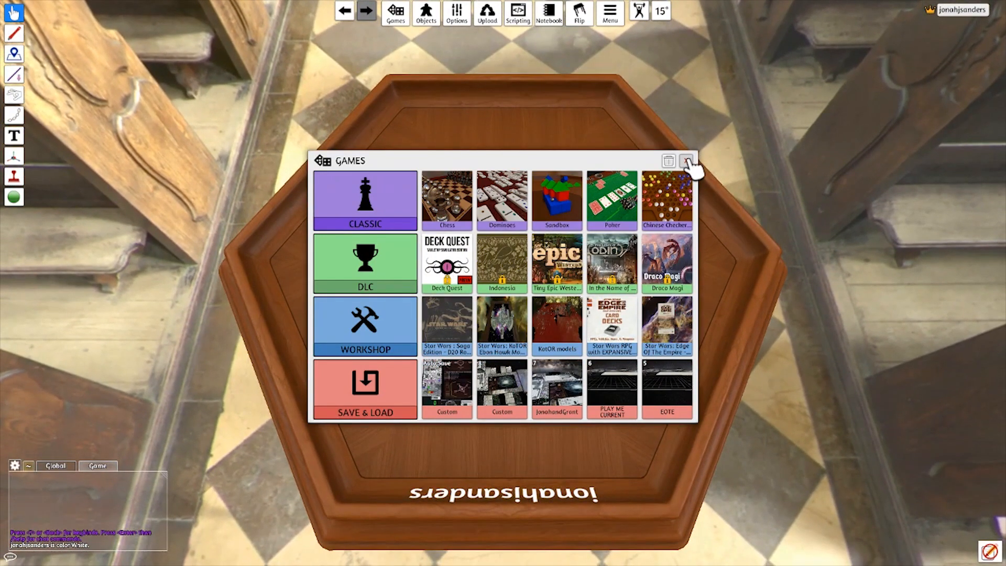
click(688, 161)
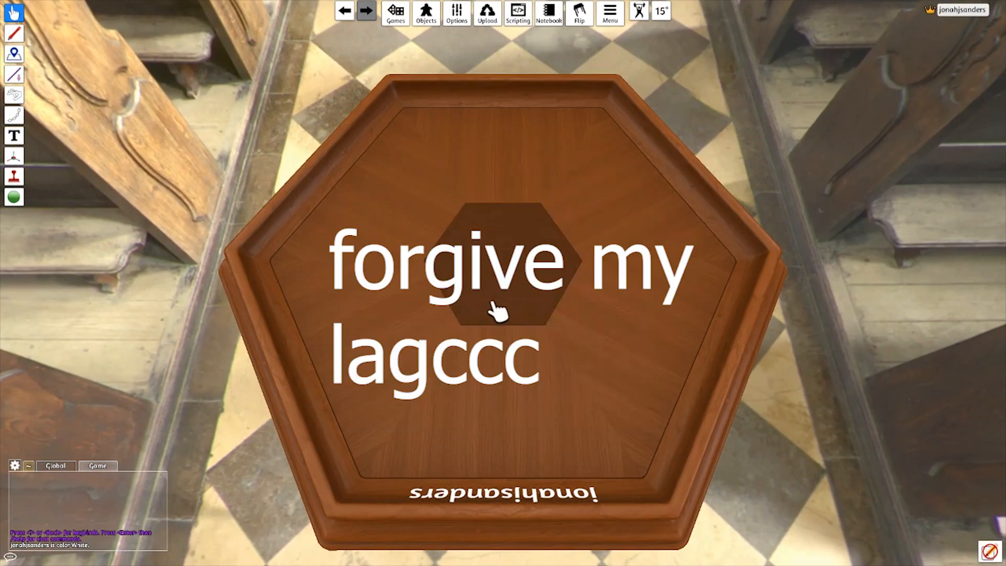
scroll(493, 303, up, 3)
scroll(493, 303, down, 3)
scroll(492, 303, up, 2)
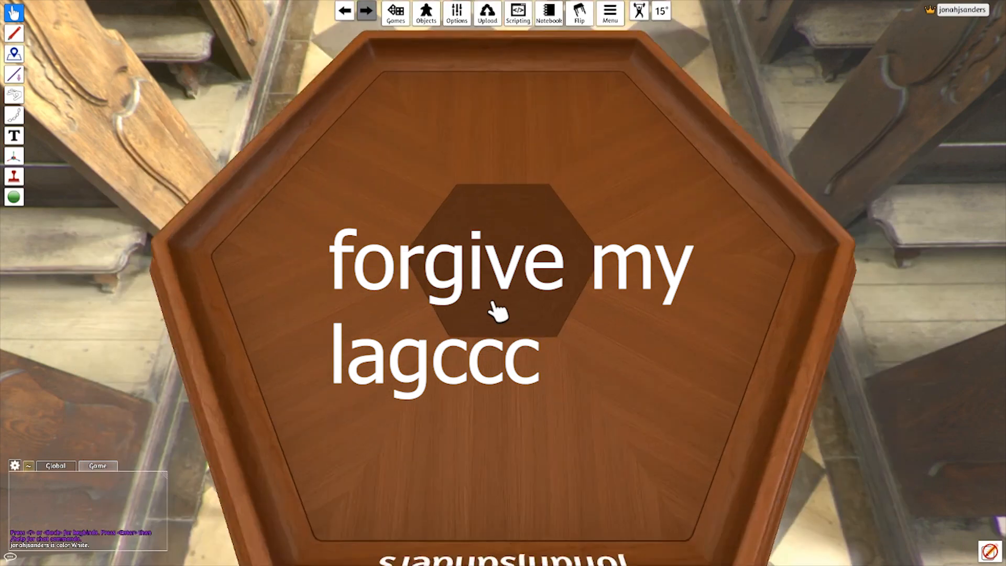
Place a custom AssetBundle object from the Custom components on the table's central area
scroll(494, 303, up, 3)
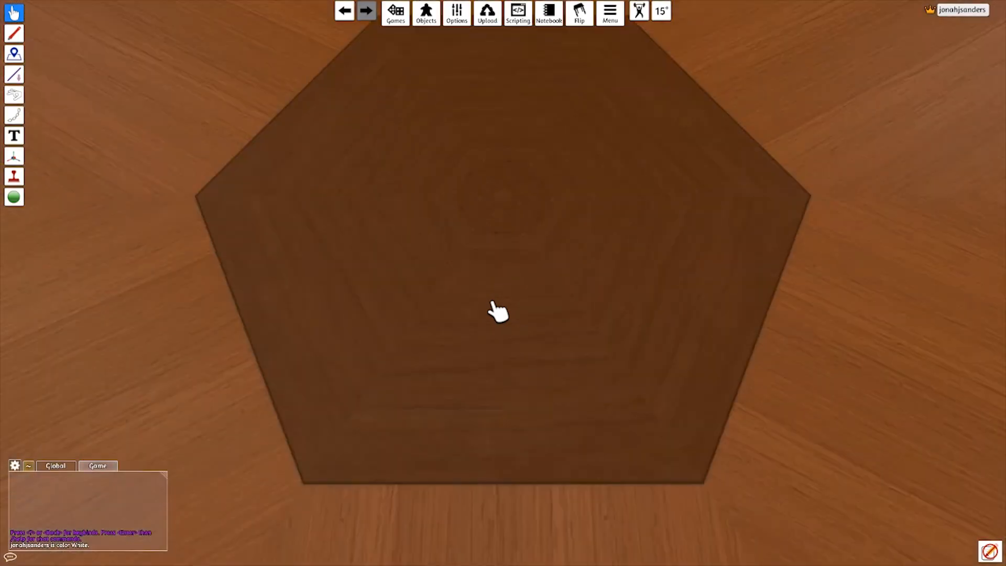
right_drag(491, 301, 492, 273)
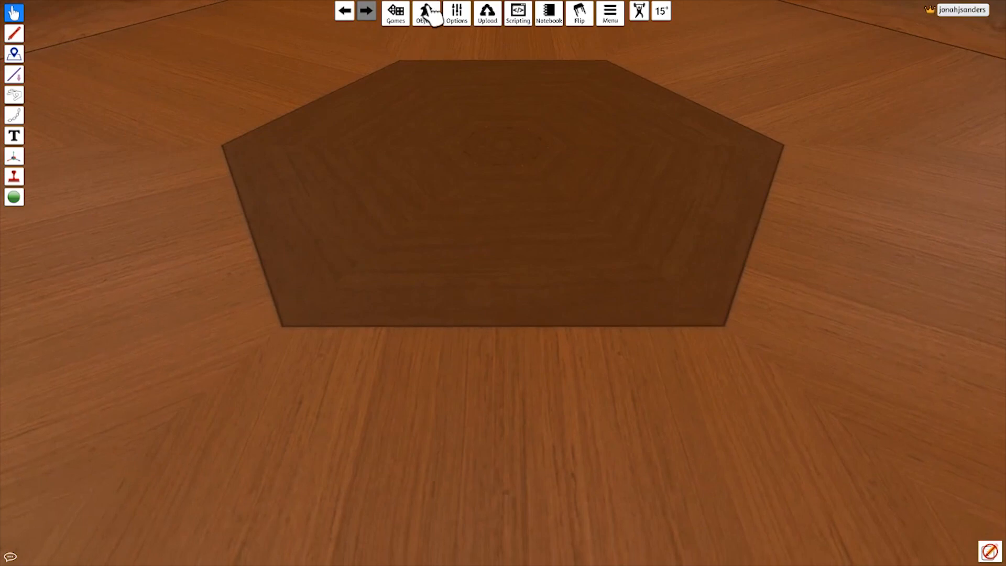
mouse_move(431, 16)
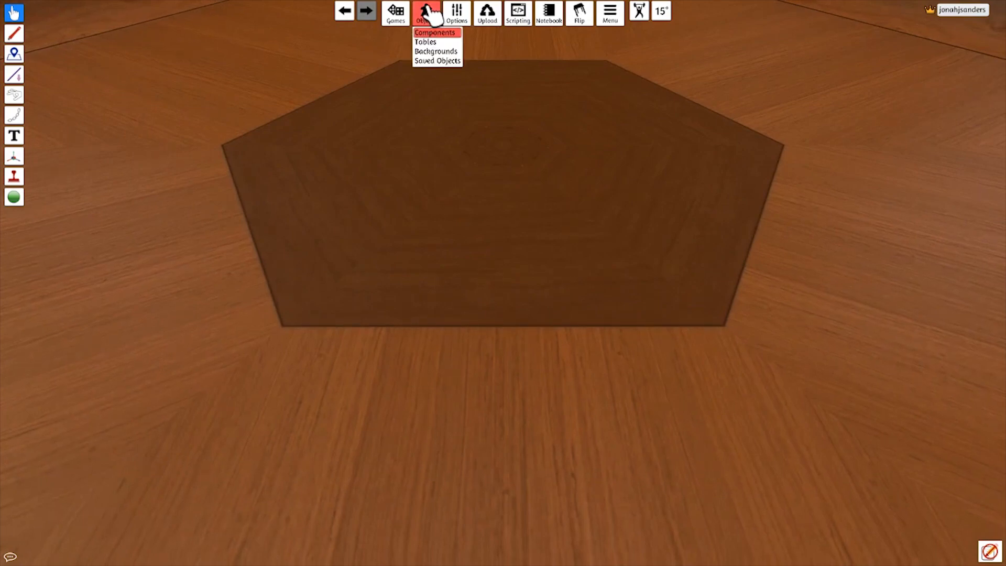
click(442, 35)
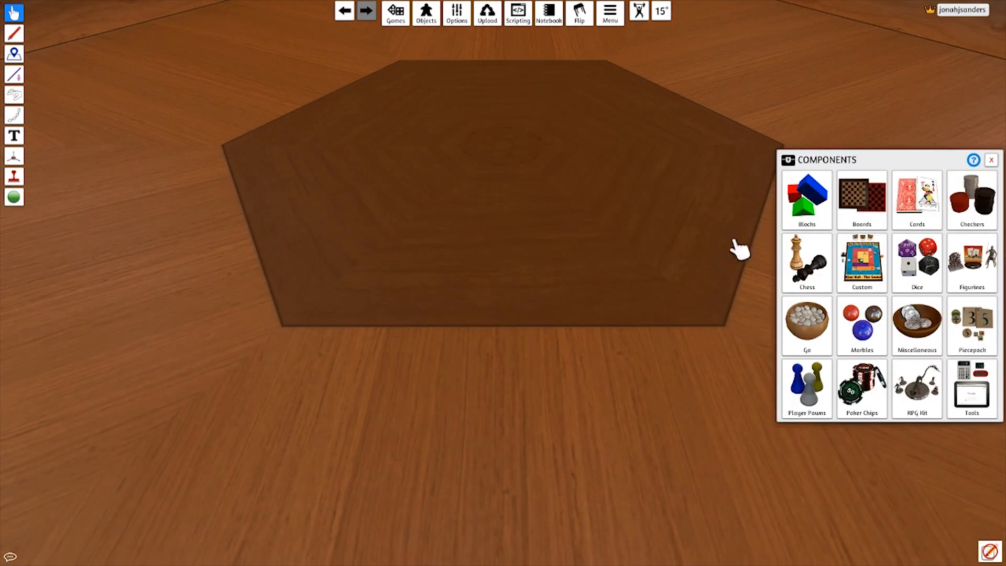
click(863, 264)
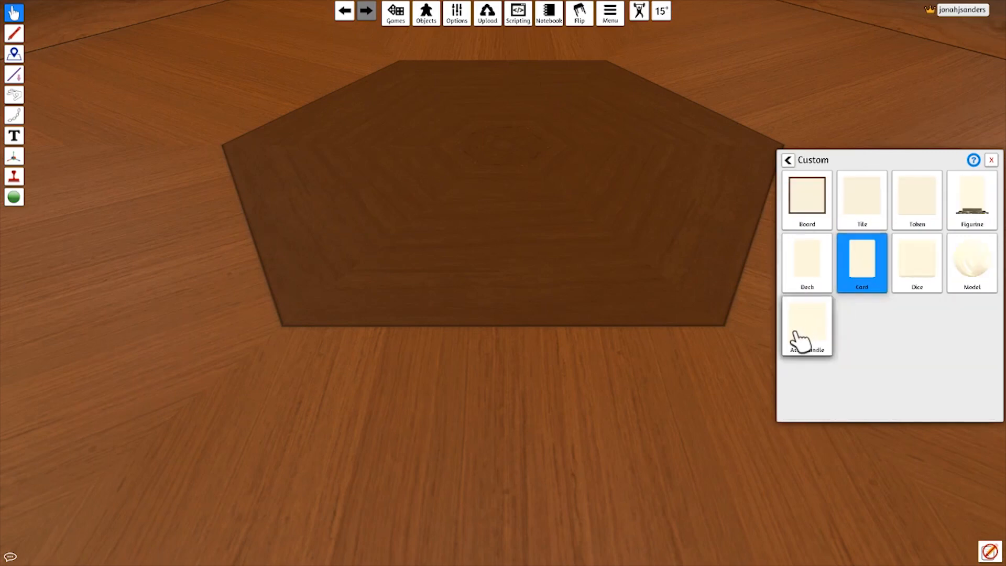
drag(838, 354, 425, 264)
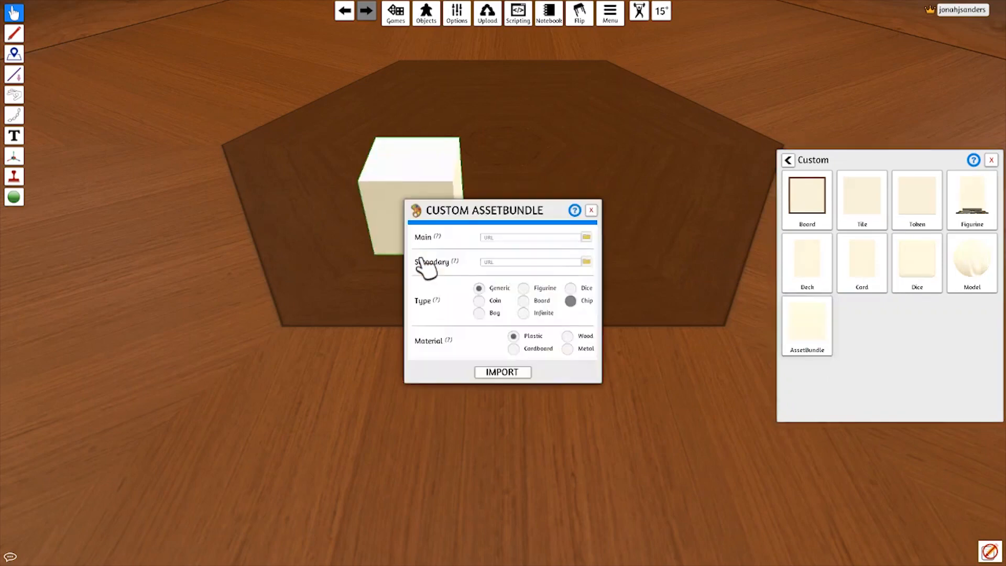
Browse for the bundle's Main file and open the Edge of the Empire folder under Desktop > Star Wars > Games
click(587, 238)
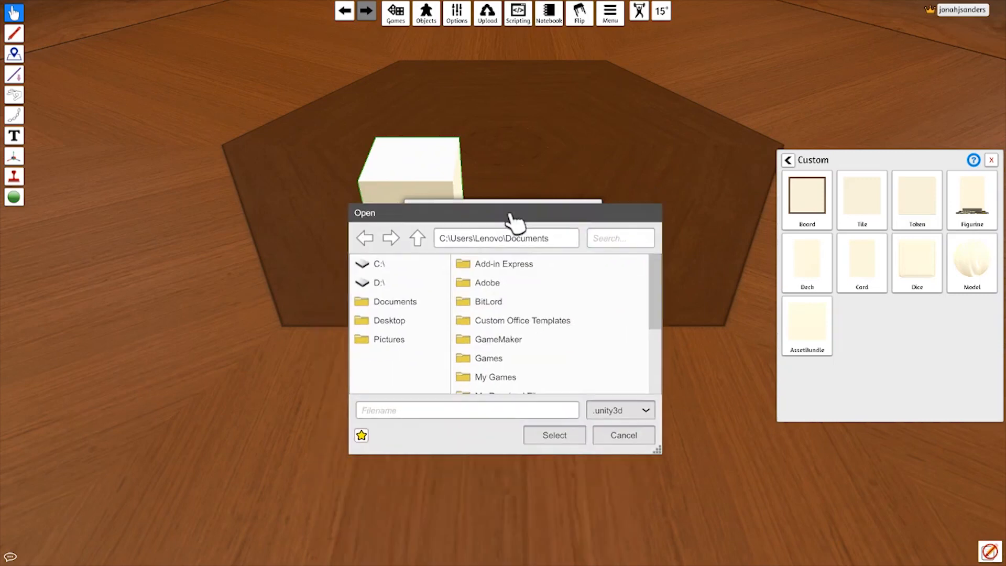
click(431, 322)
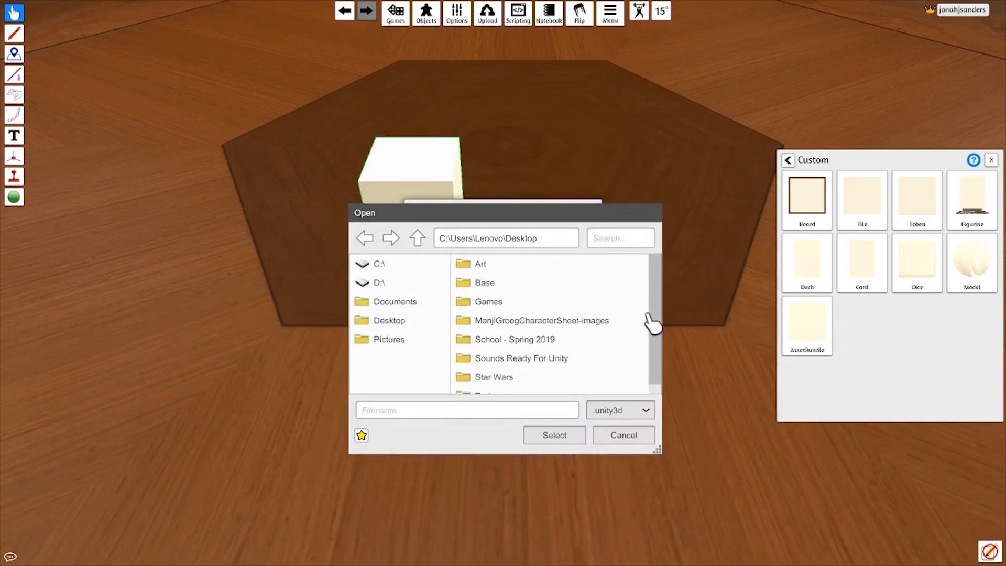
scroll(649, 328, down, 1)
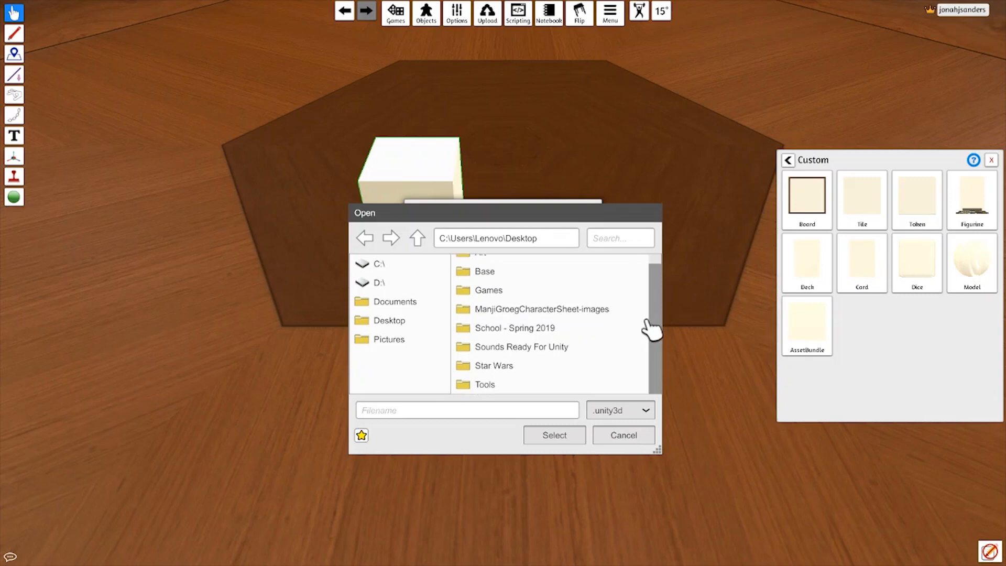
double_click(514, 367)
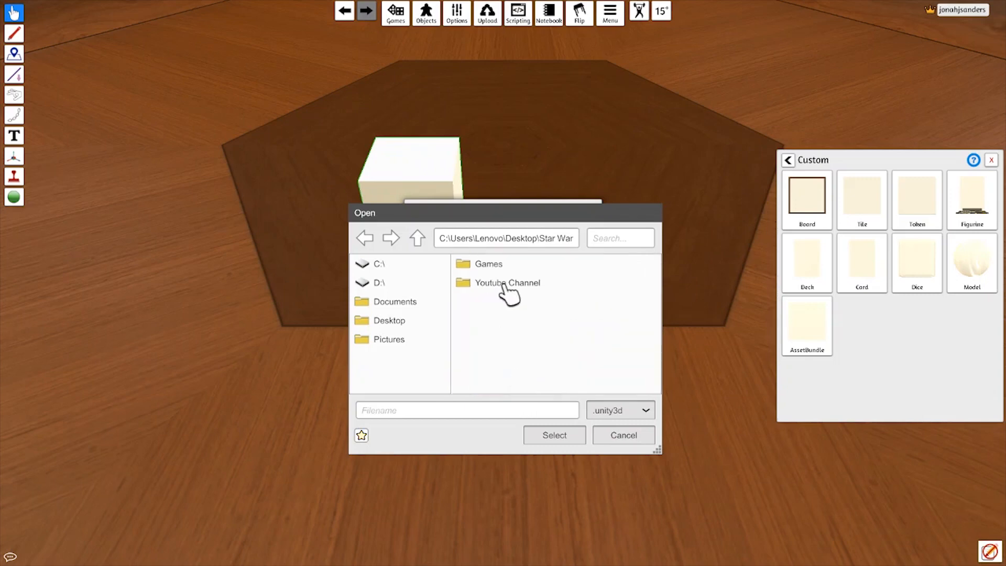
click(519, 278)
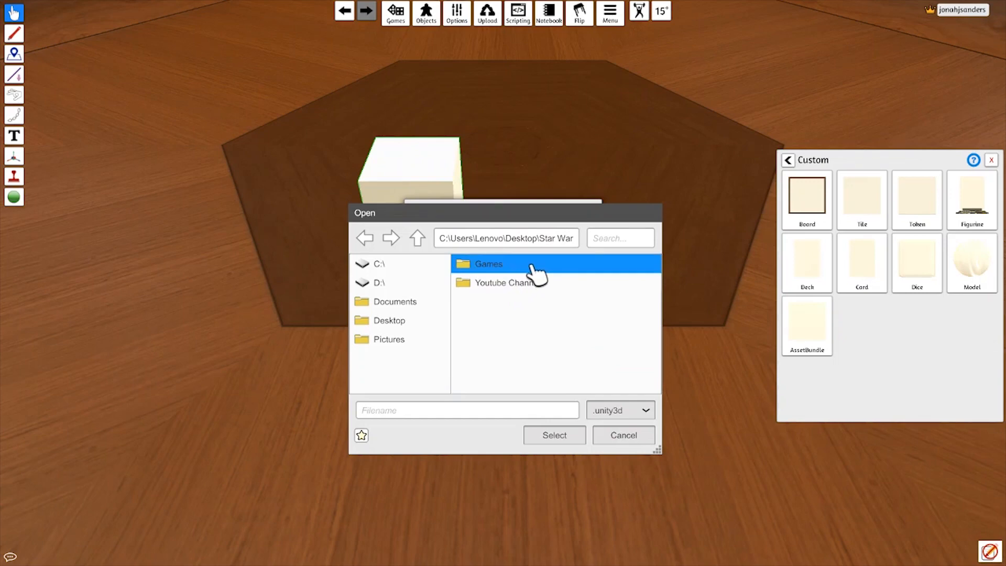
double_click(535, 270)
double_click(535, 270)
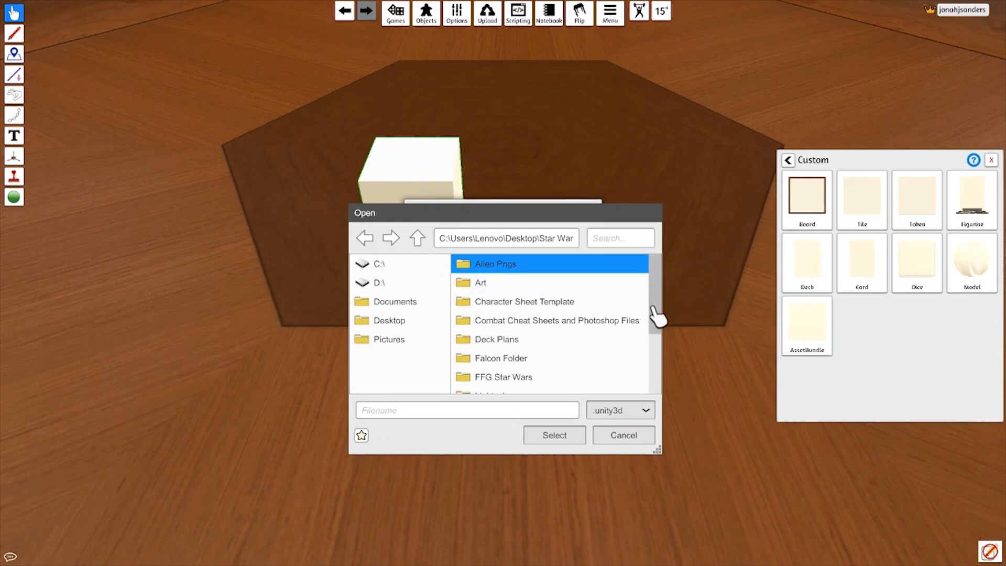
Open the AssetBundles folder inside the nested Tabletop-Simulator-Modding-master folder
drag(657, 314, 621, 390)
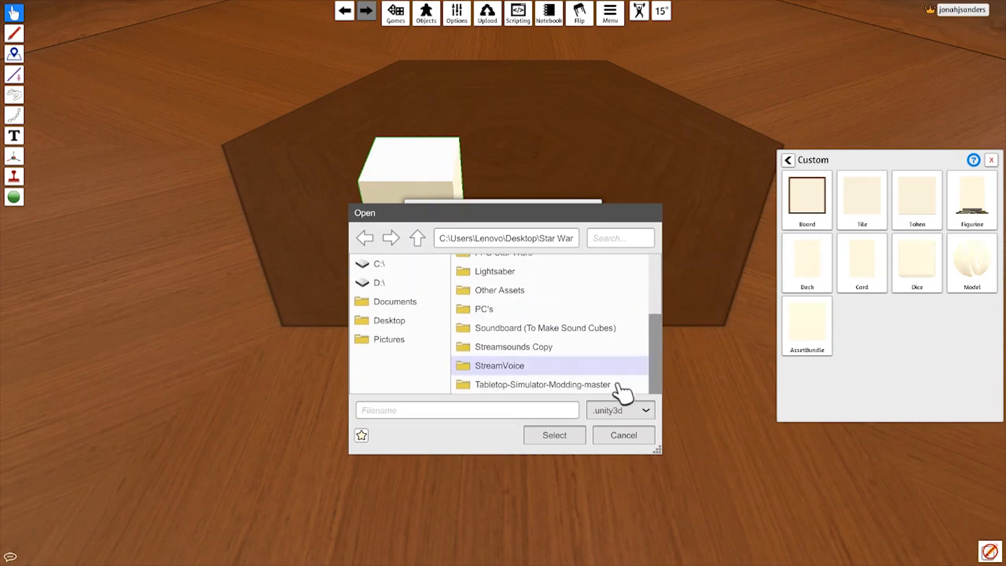
double_click(608, 386)
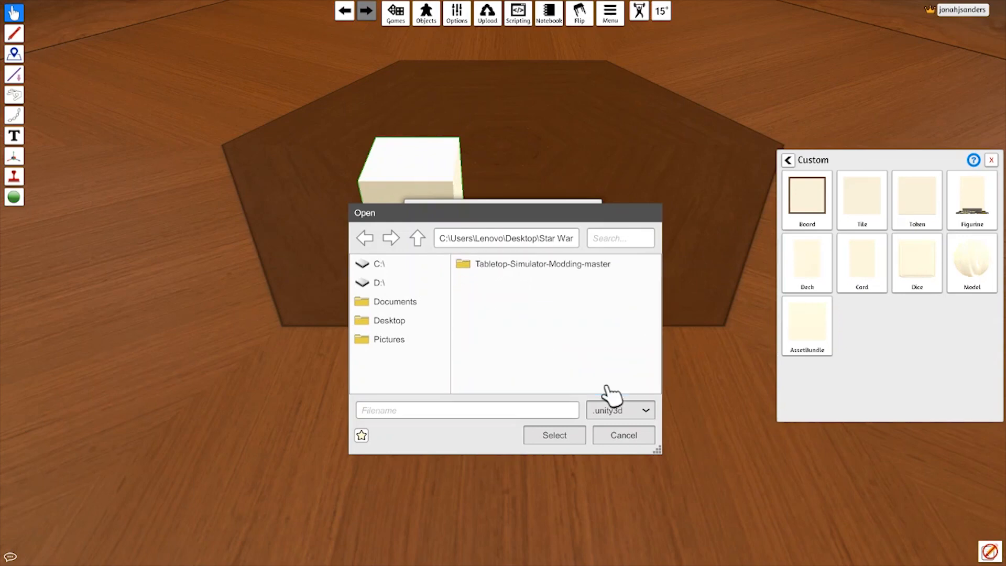
double_click(573, 267)
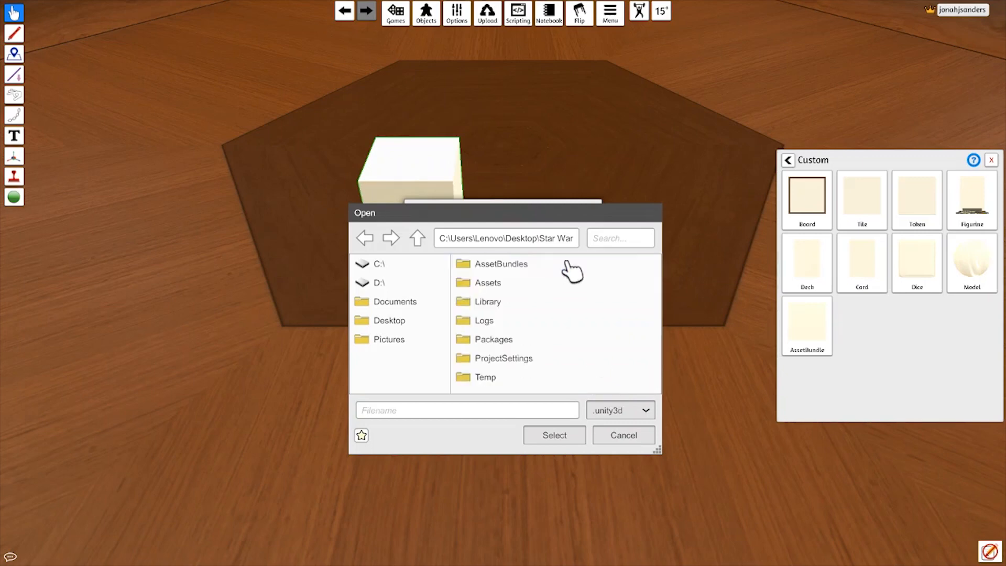
click(573, 266)
double_click(573, 267)
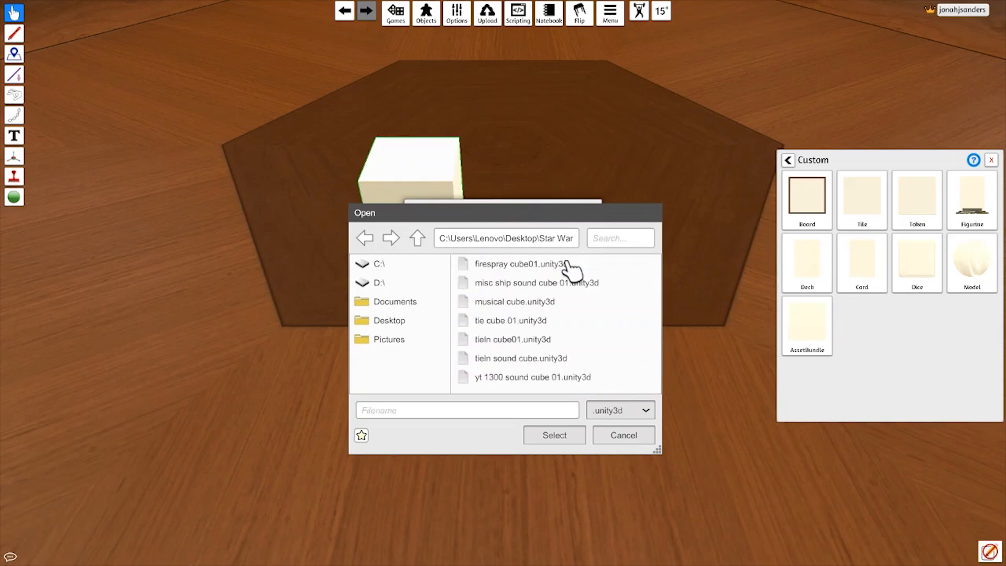
Choose tie cube 01.unity3d as the Main file, upload it to the Steam Cloud, and import it as a Generic Plastic object
click(529, 322)
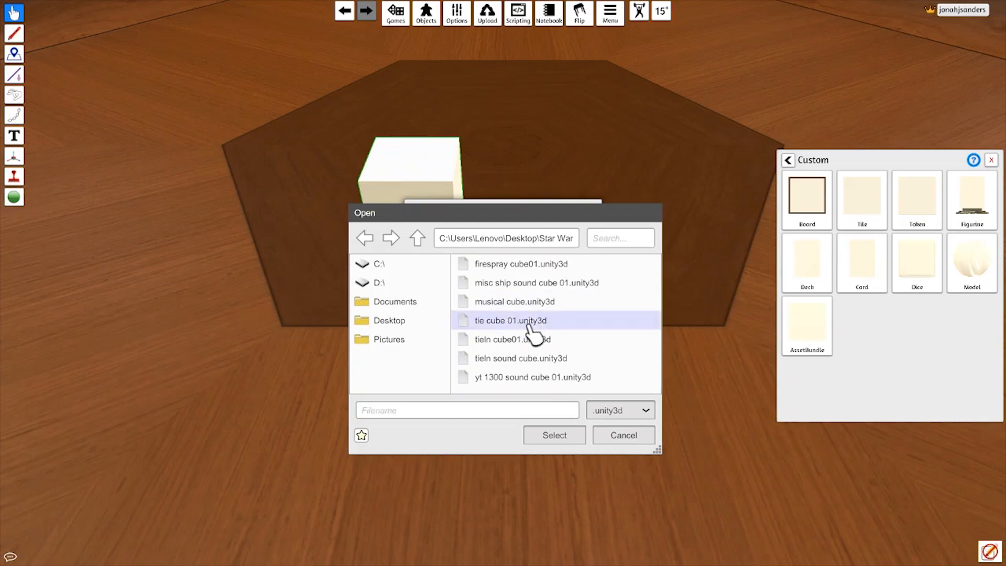
click(529, 323)
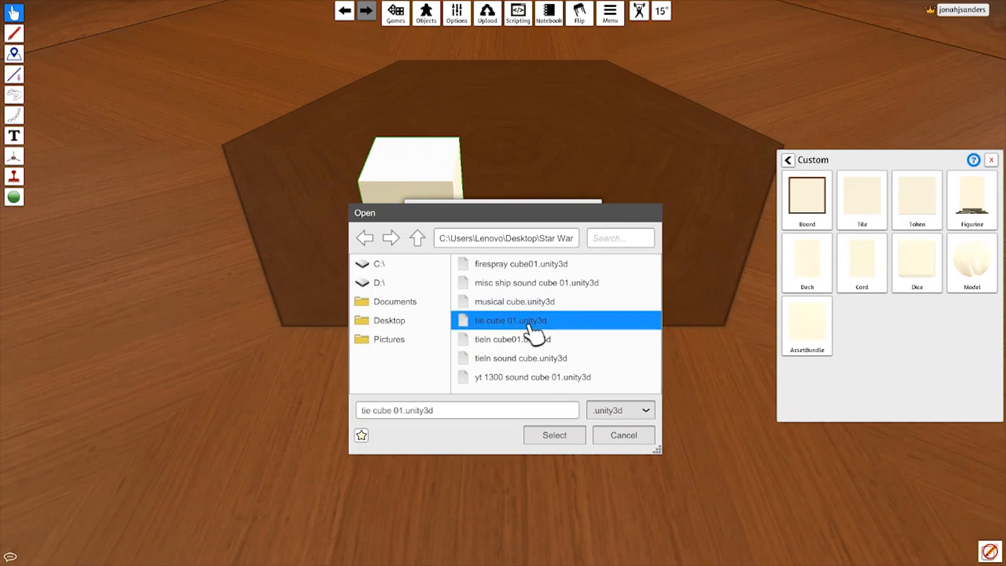
click(554, 436)
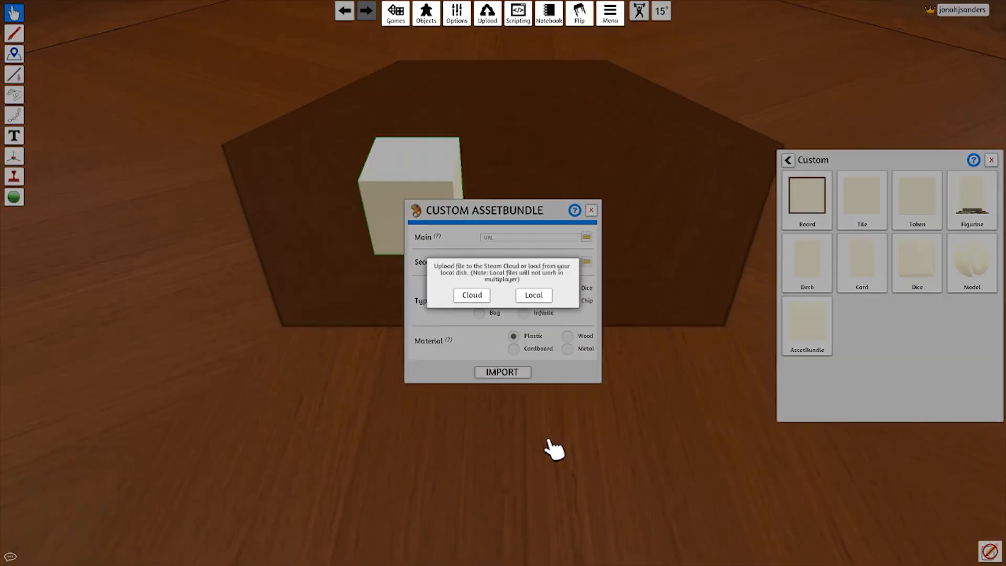
click(478, 297)
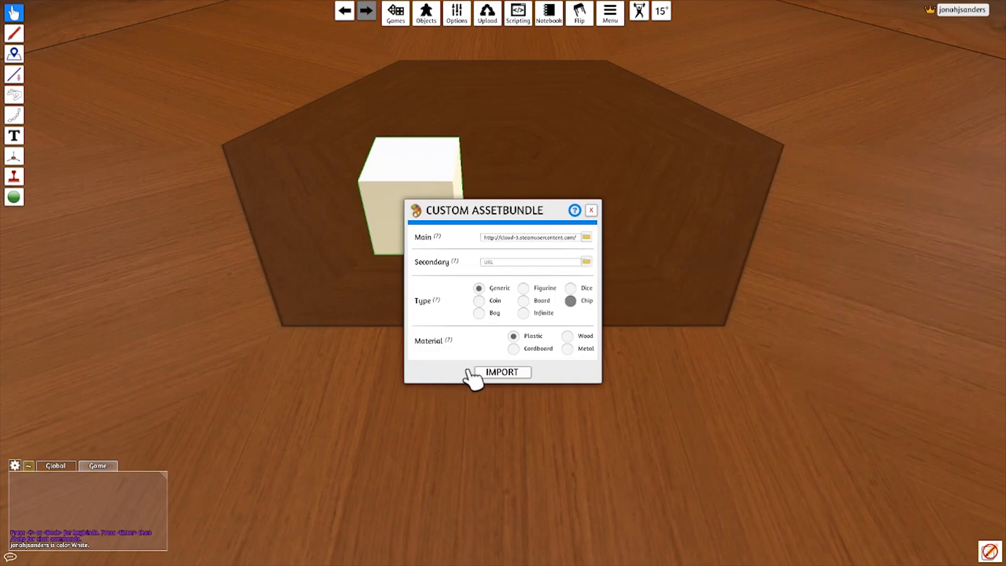
click(488, 376)
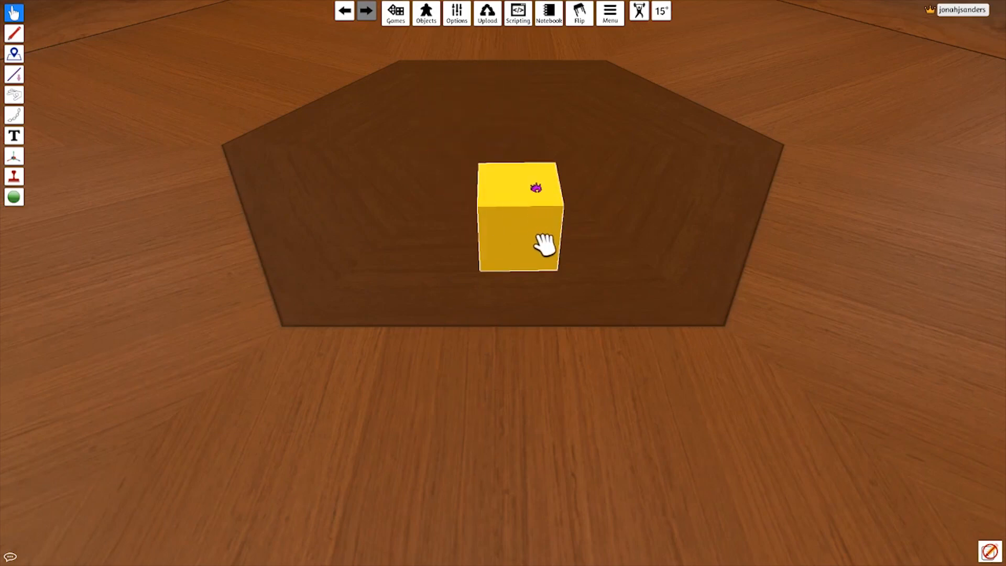
Inspect the imported yellow cube and examine its object options, including the available trigger effects
scroll(674, 311, up, 2)
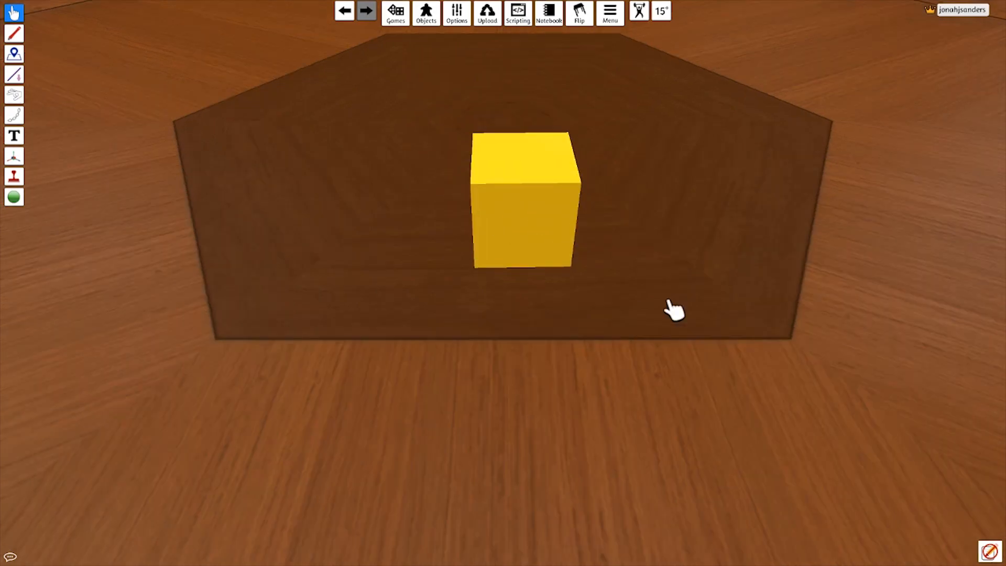
scroll(675, 312, down, 3)
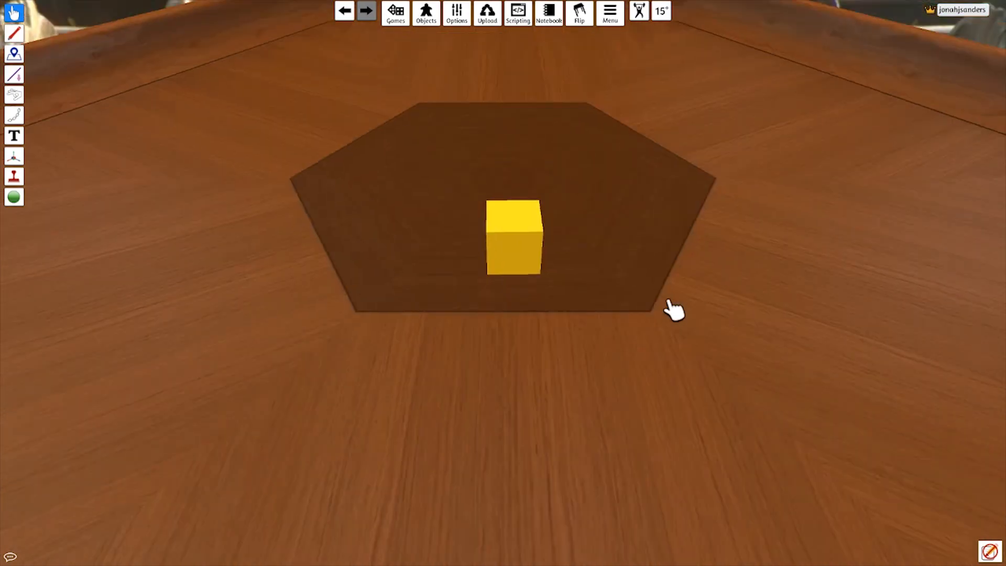
right_click(518, 245)
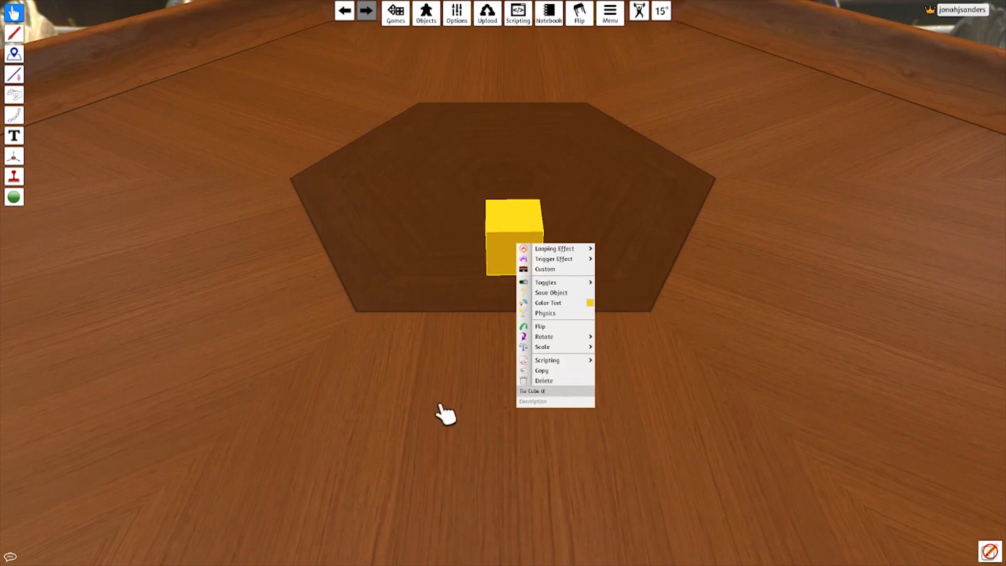
click(420, 401)
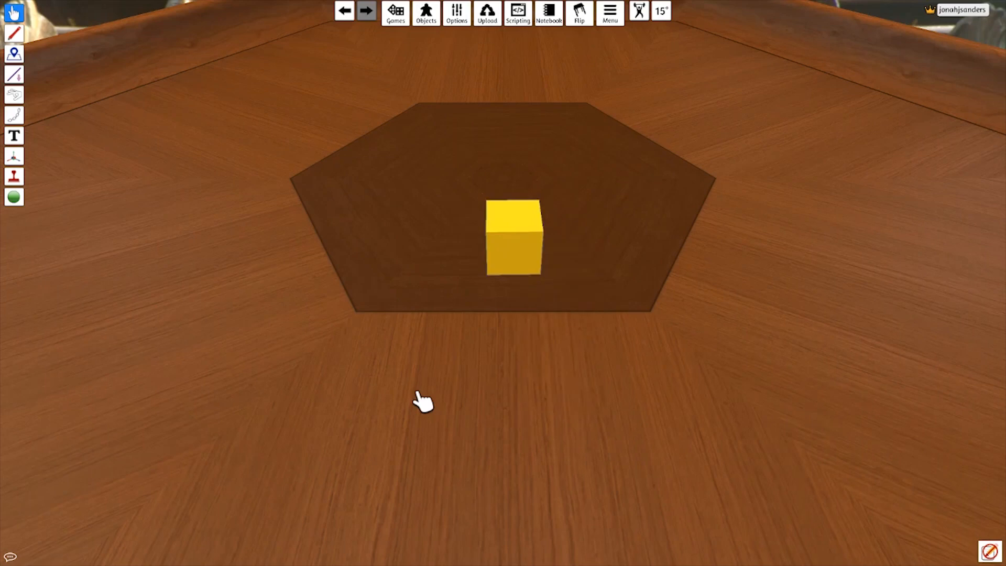
right_click(521, 256)
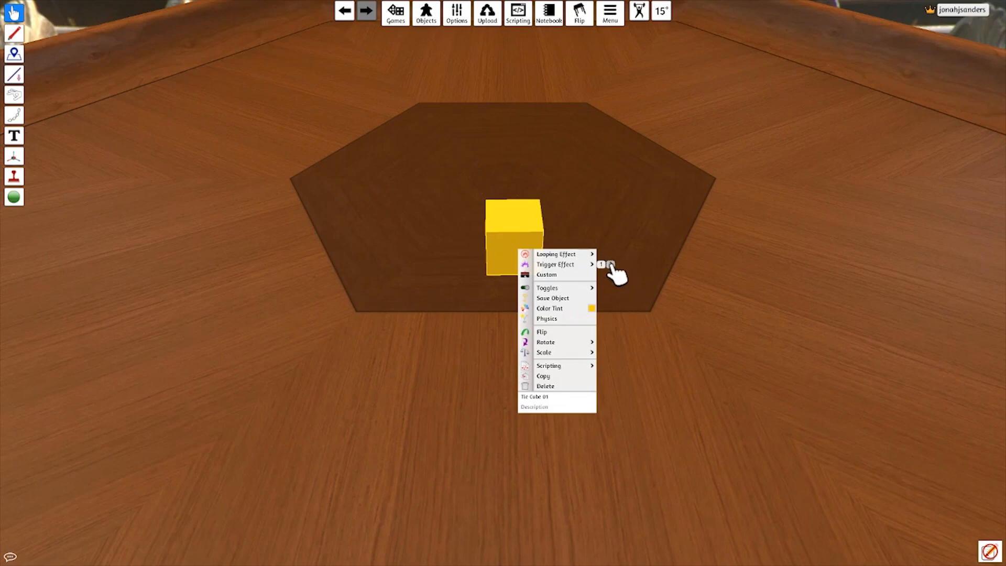
click(629, 320)
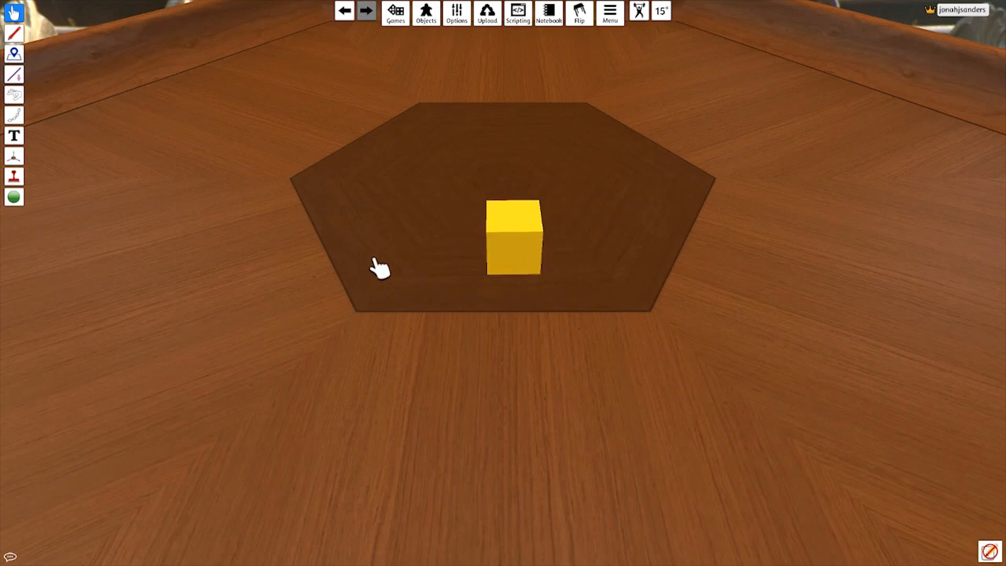
Paste two copies of the yellow cube beside the original and switch to Unity
key(ctrl+v)
key(ctrl+v)
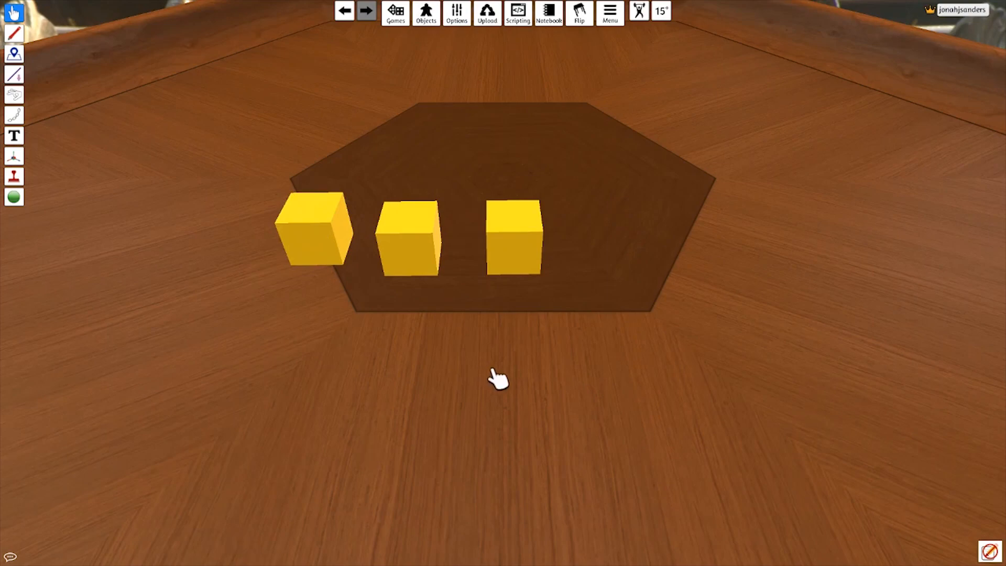
key(alt+Tab)
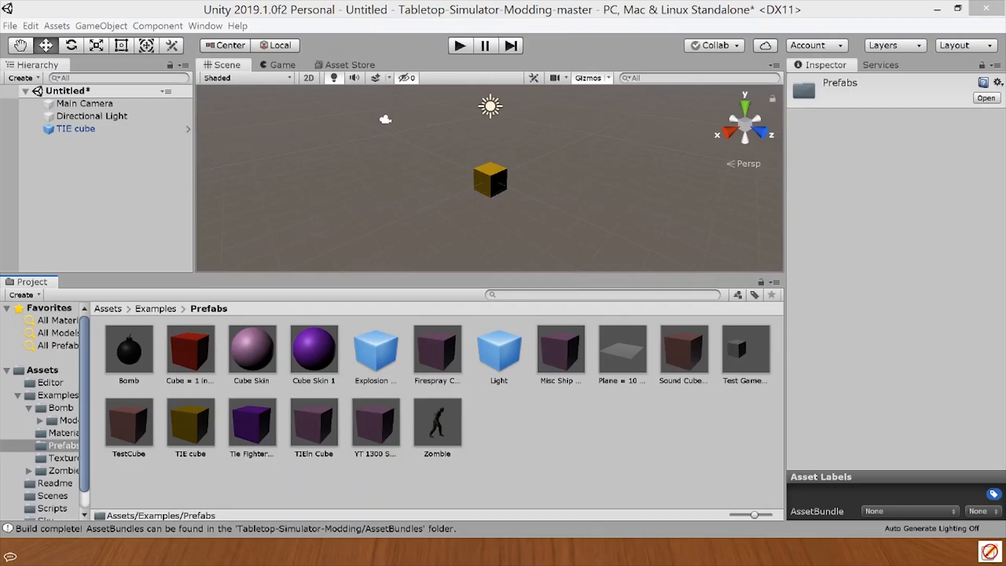